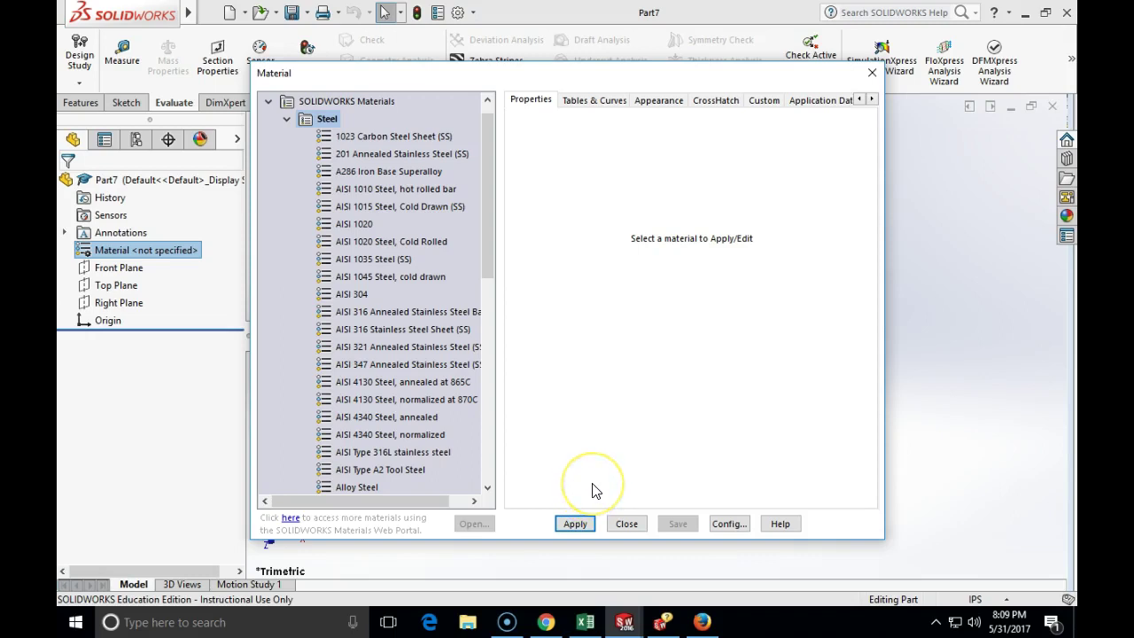
Step: Apply 1060 Alloy from the Aluminium Alloys category as the part's material
left_click(354, 224)
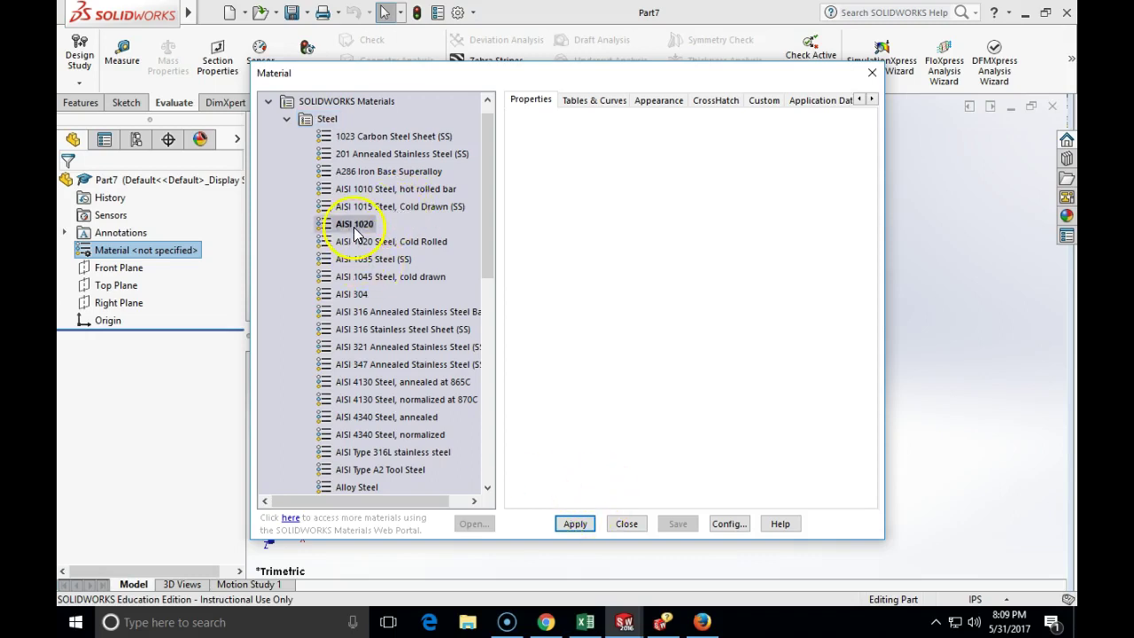
left_click_drag(483, 206, 503, 360)
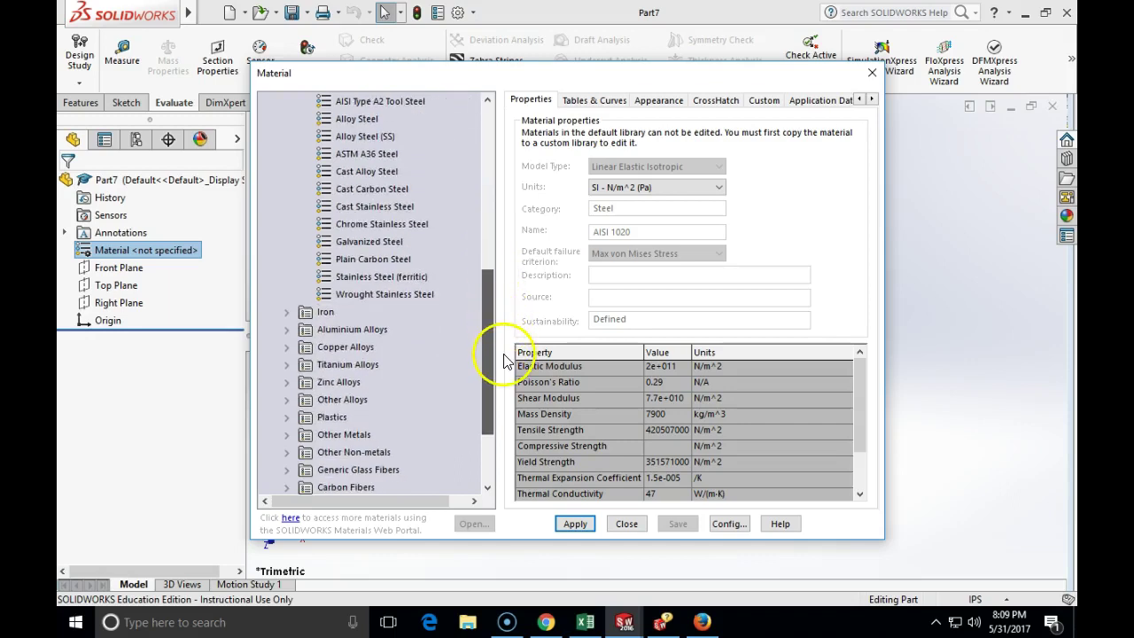
left_click(286, 330)
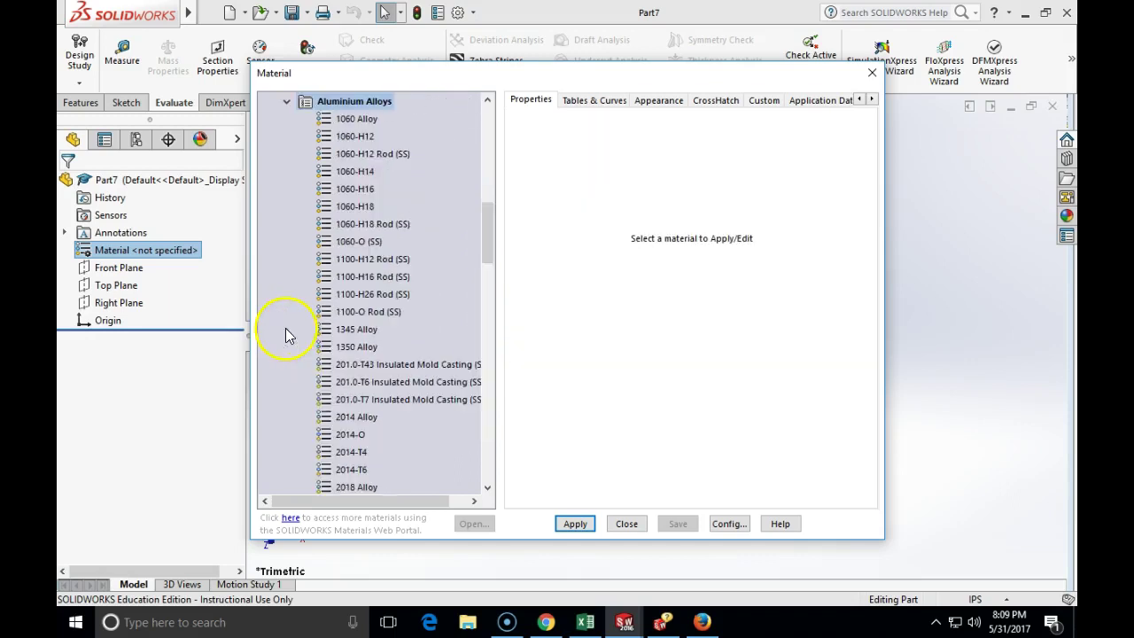
left_click(355, 120)
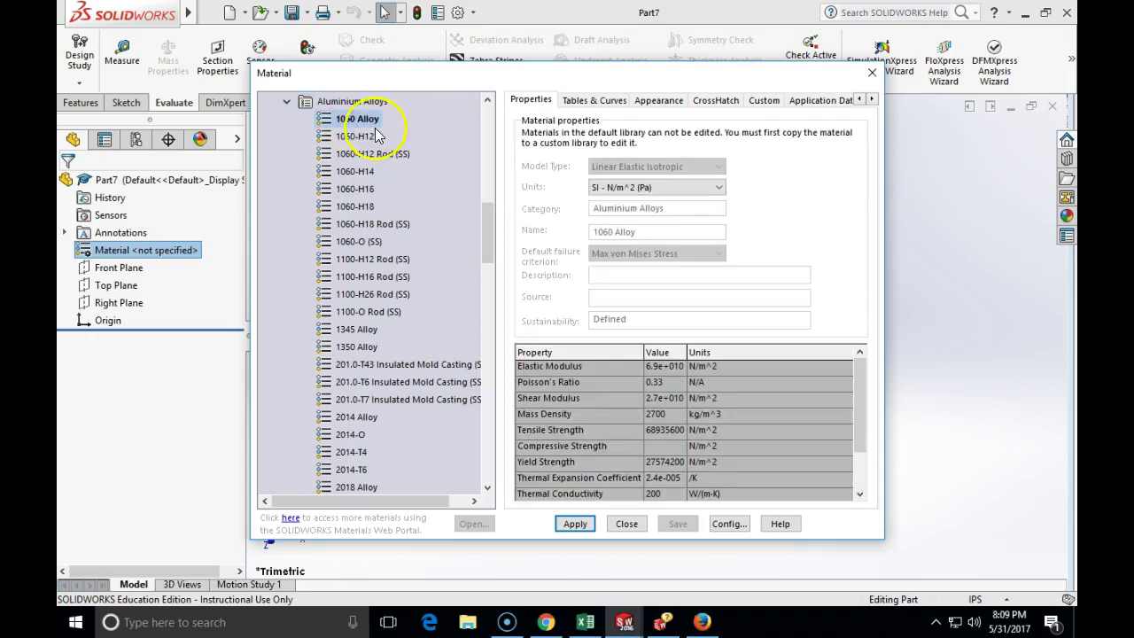
left_click(575, 524)
left_click(627, 523)
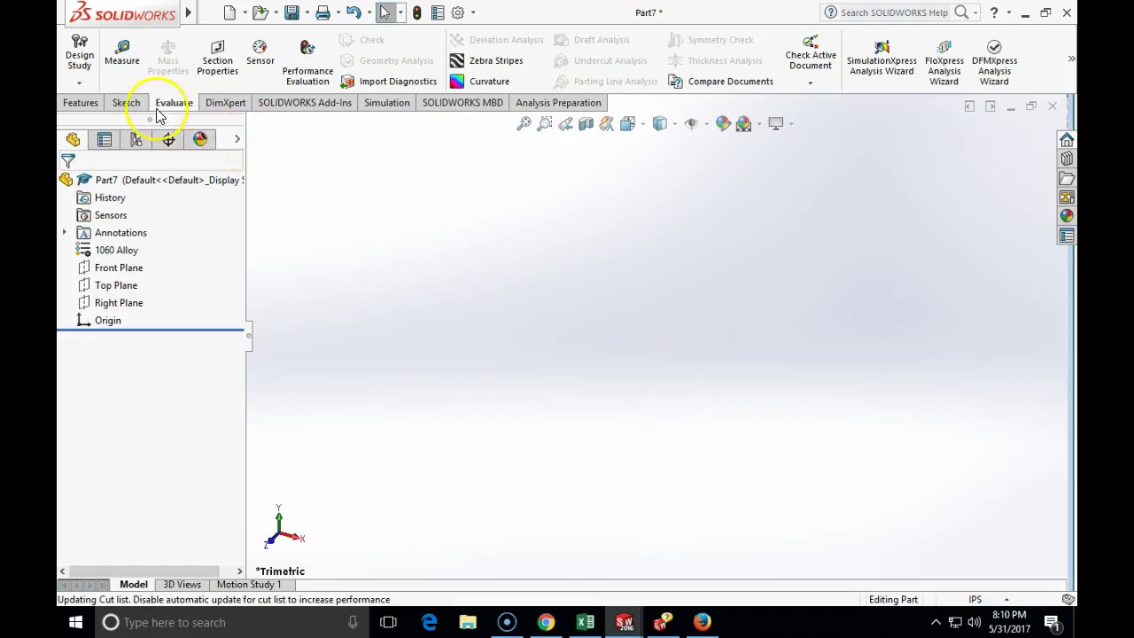
Step: Start a sketch on the Front Plane and draw a horizontal centerline right from the origin
left_click(125, 103)
left_click(86, 64)
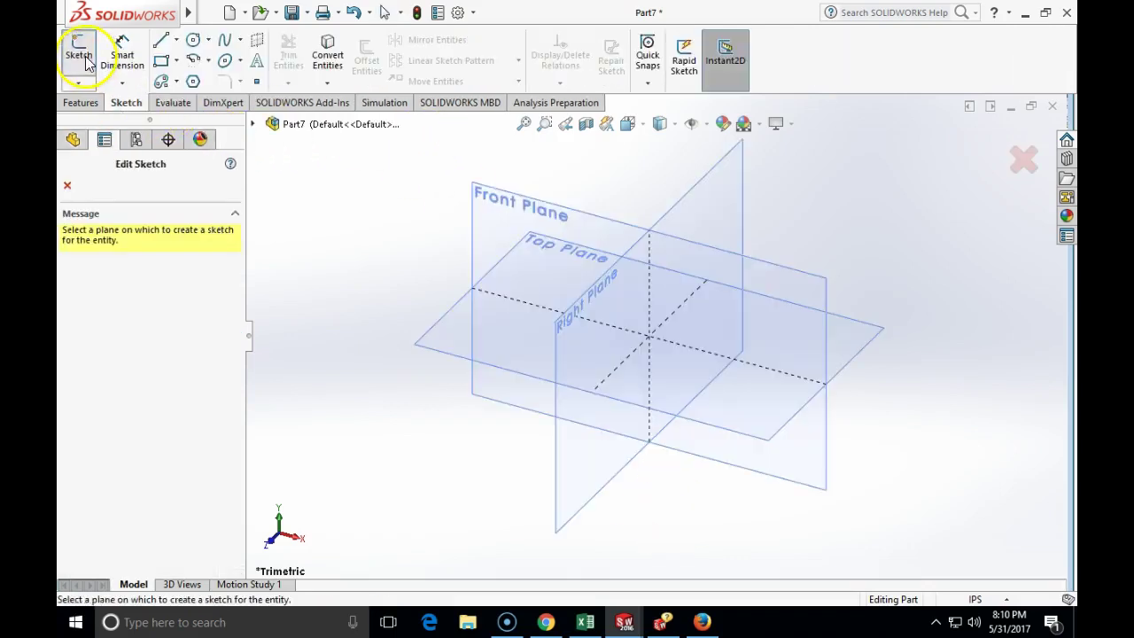
left_click(535, 217)
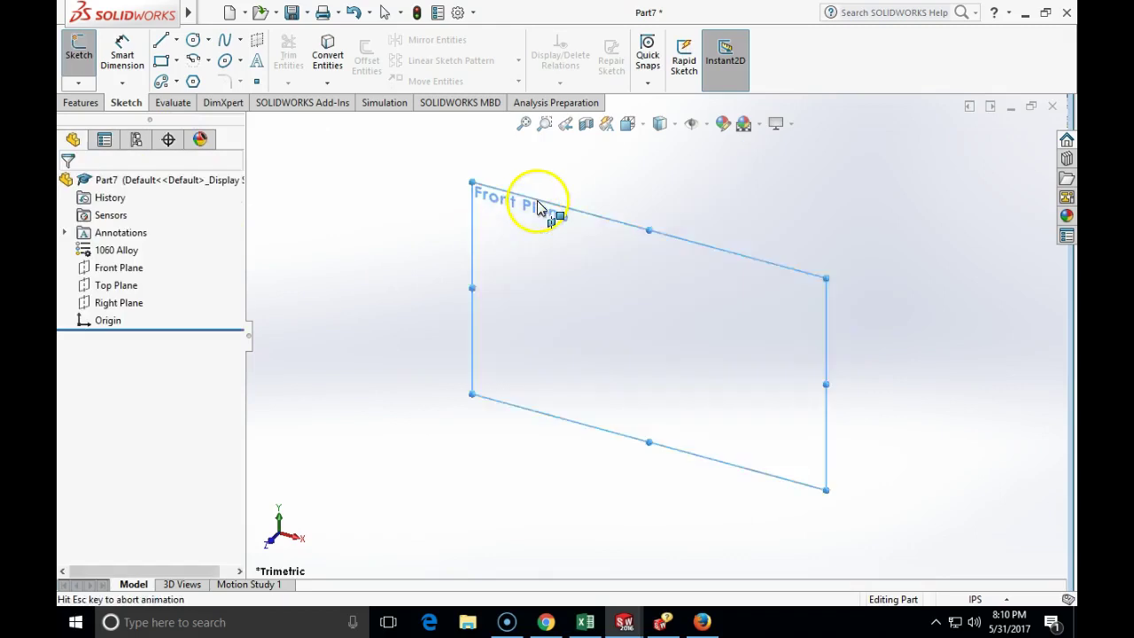
left_click(176, 40)
left_click(197, 79)
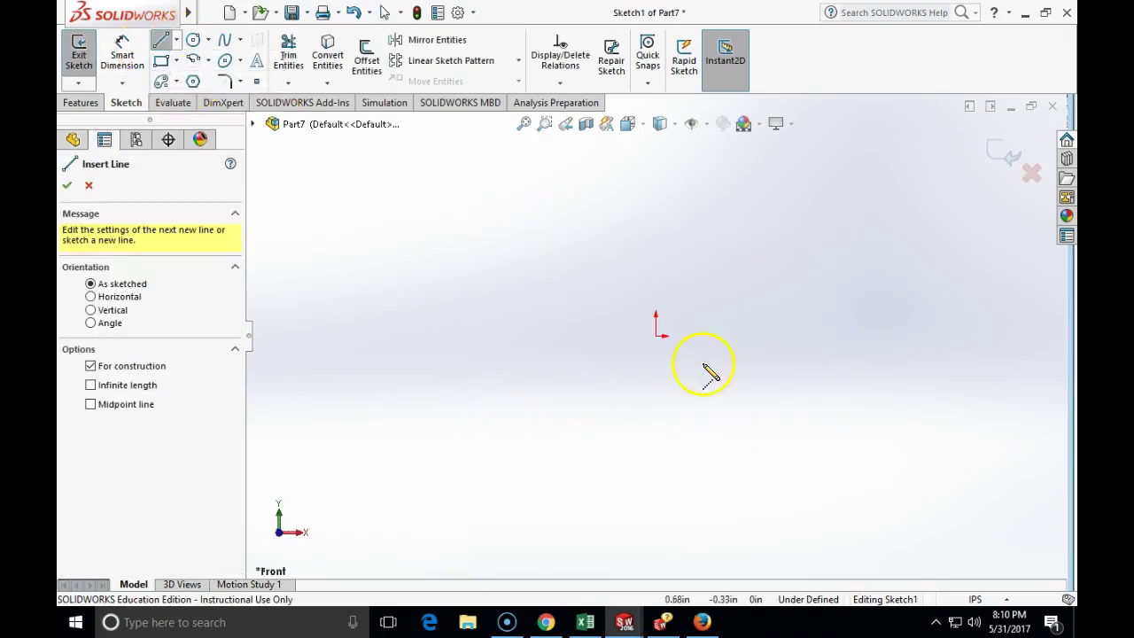
left_click(658, 337)
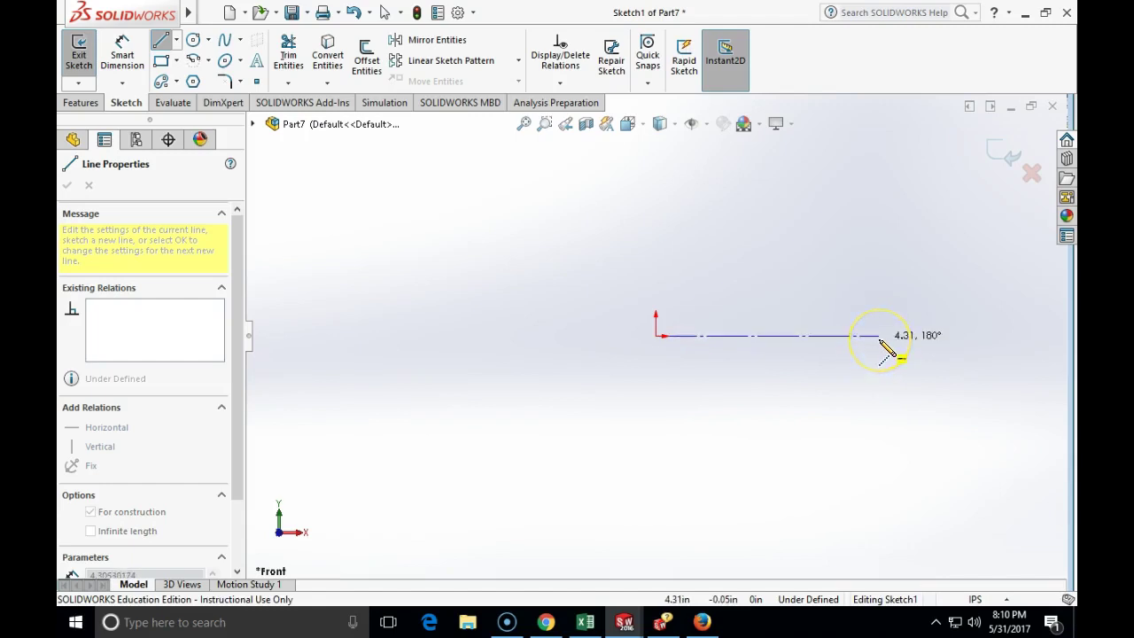
left_click(879, 337)
key("Escape")
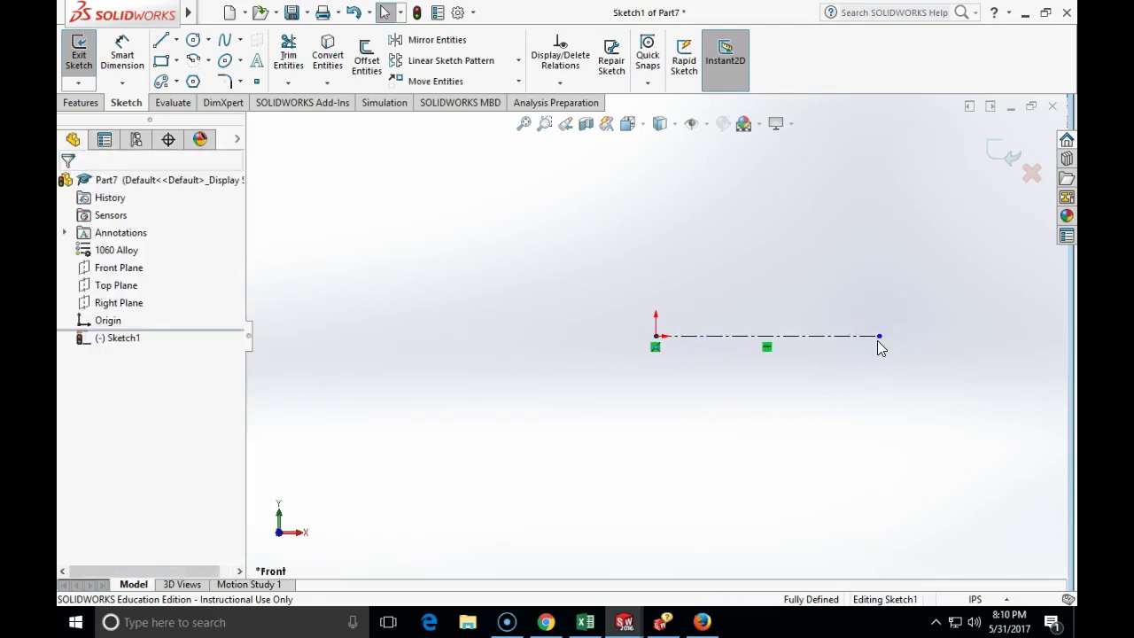
Step: Dimension the centerline to 2 in long
left_click(134, 74)
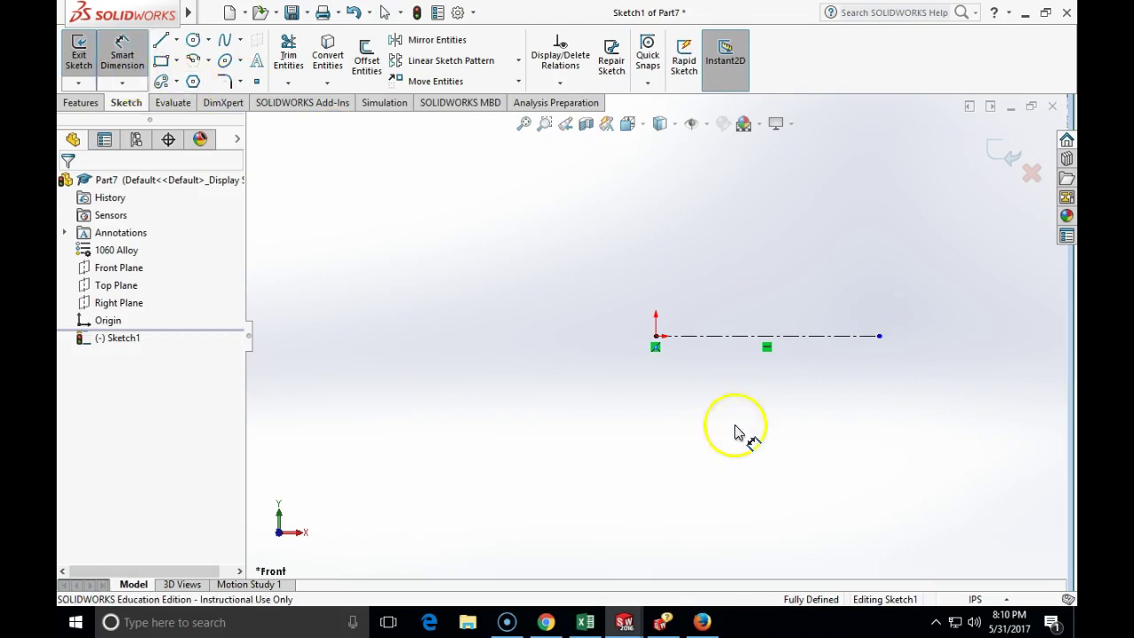
left_click(736, 336)
left_click(725, 410)
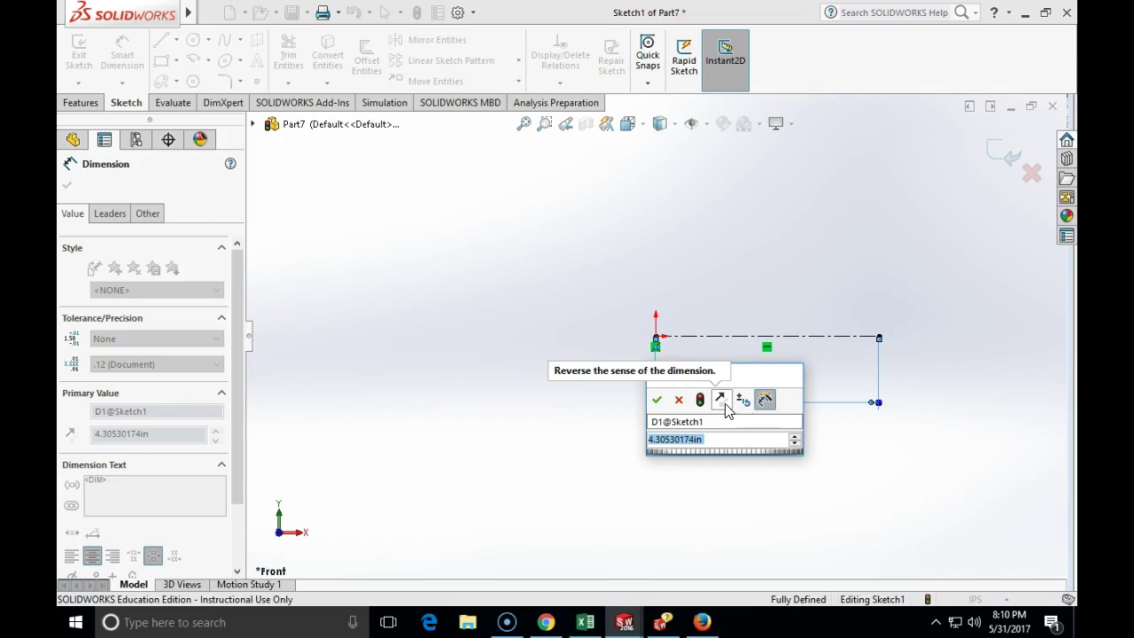
type("2")
key("Return")
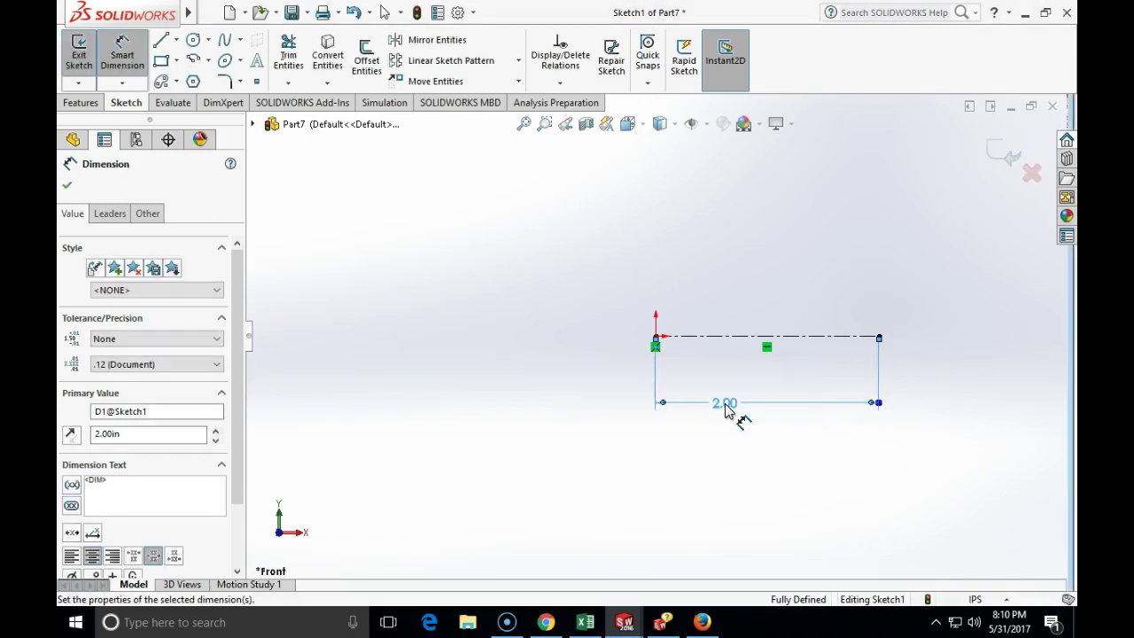
left_click(67, 185)
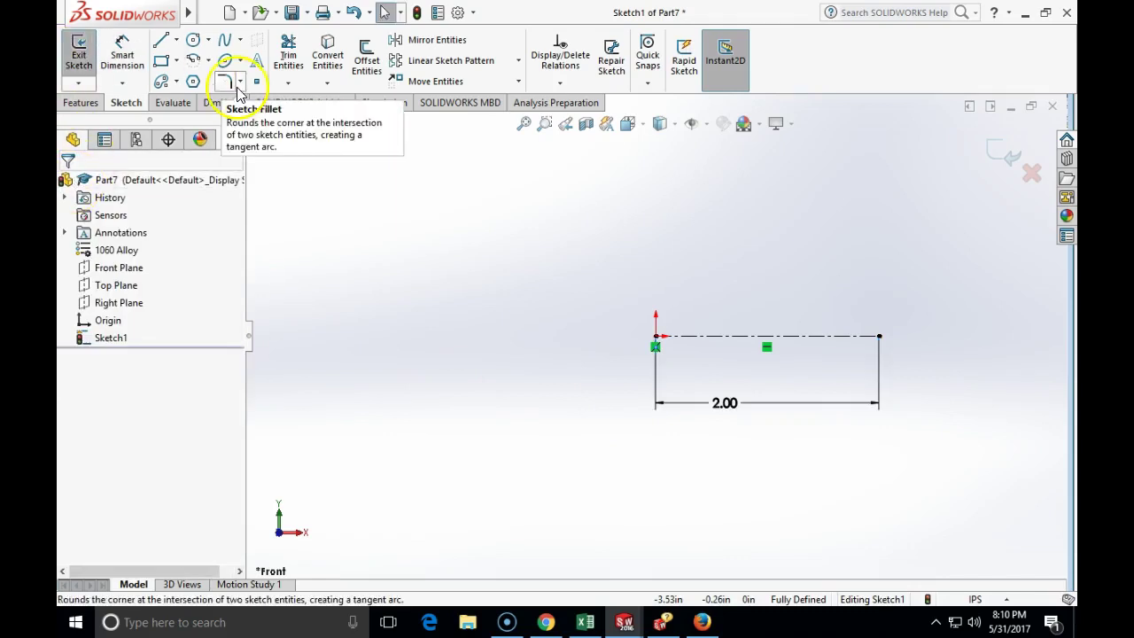
Step: Draw a thin corner rectangle above the centerline, starting over the origin
left_click(162, 63)
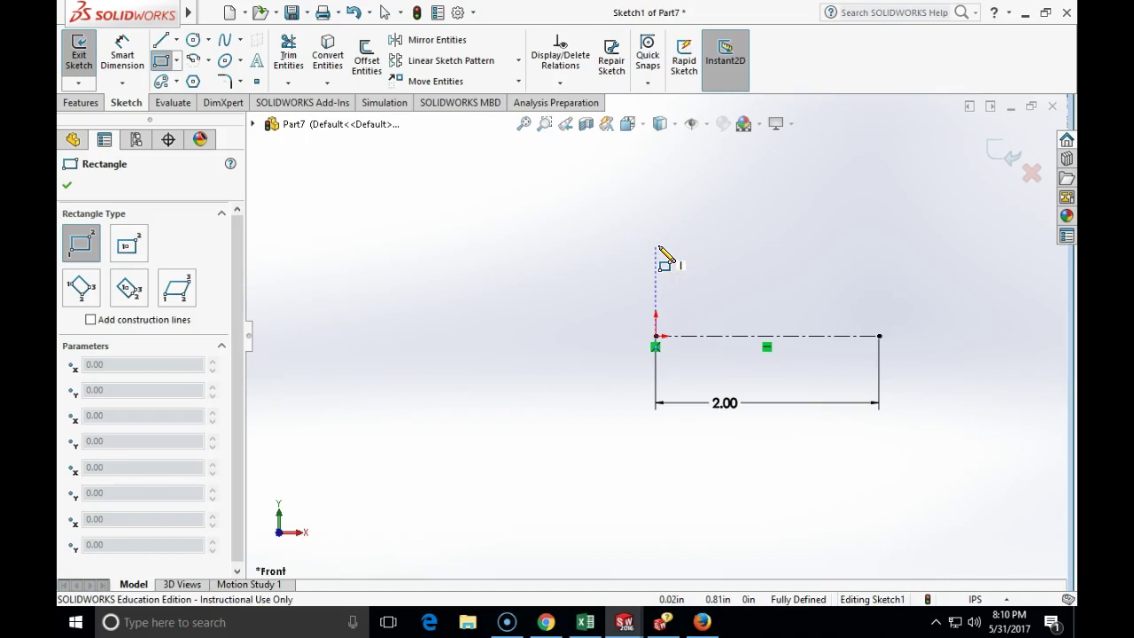
left_click(657, 247)
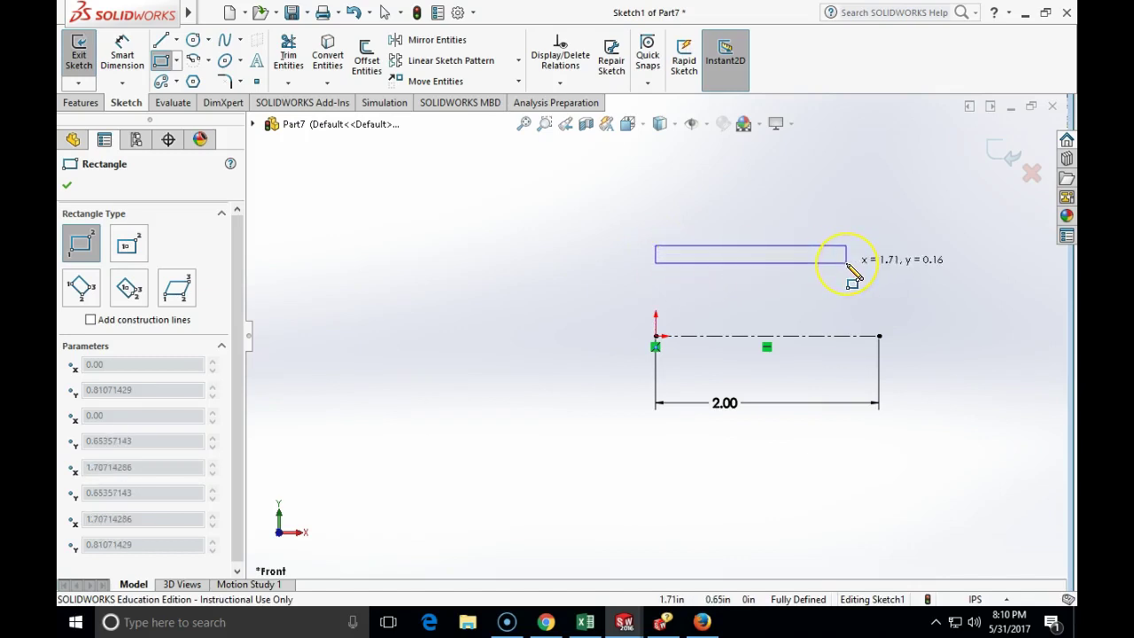
left_click(847, 264)
key("Escape")
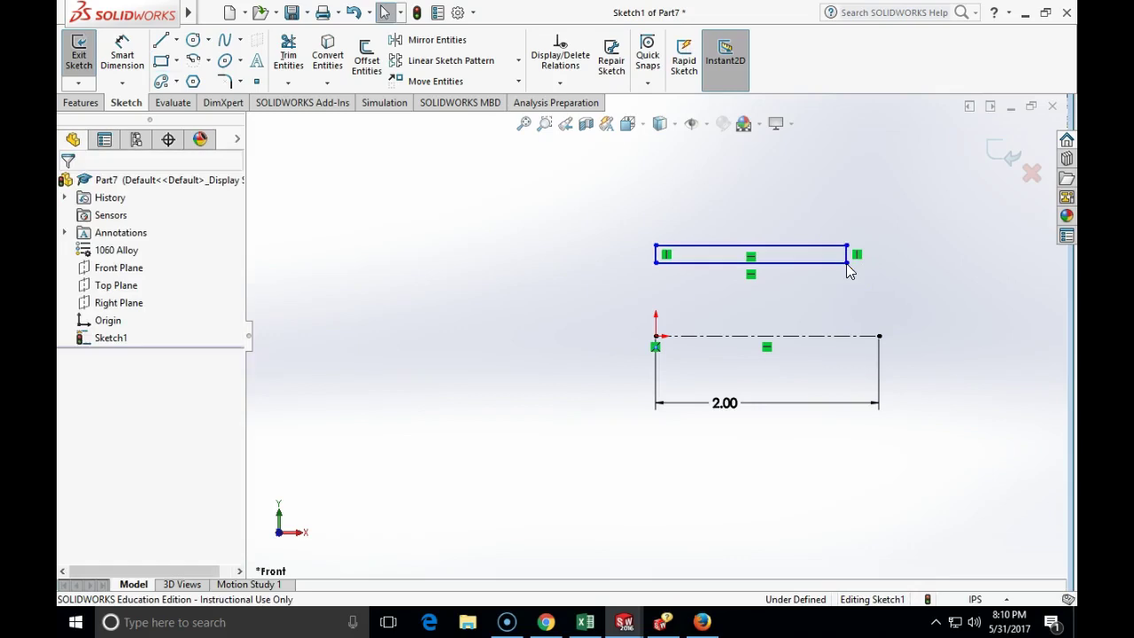
Step: Make the rectangle's lower-left corner vertical with the sketch origin
left_click(654, 253)
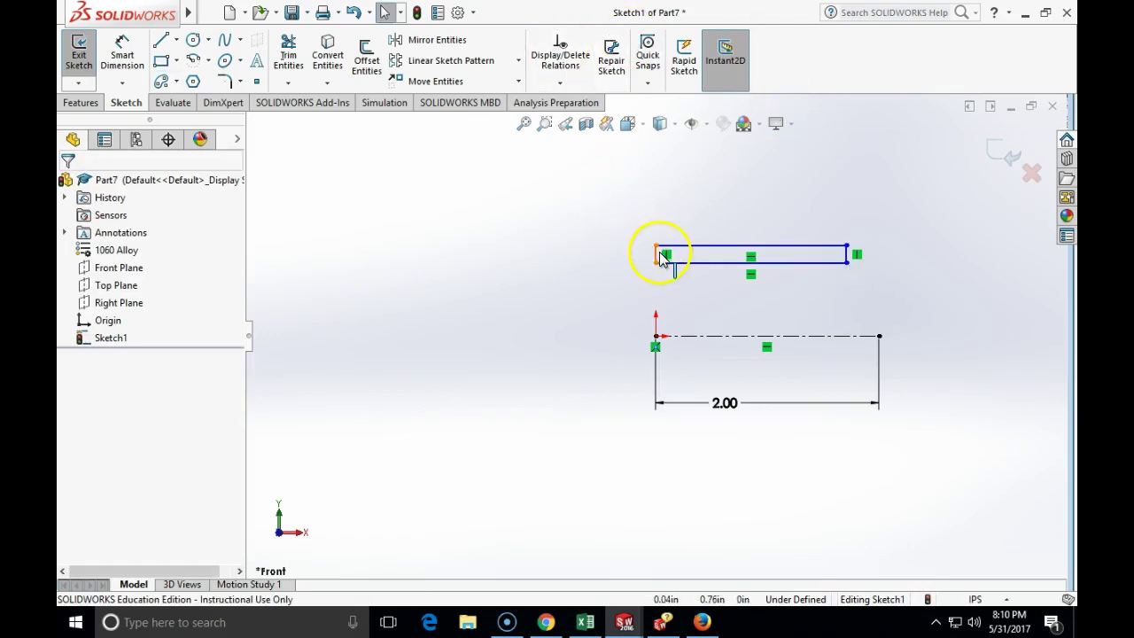
left_click(657, 256)
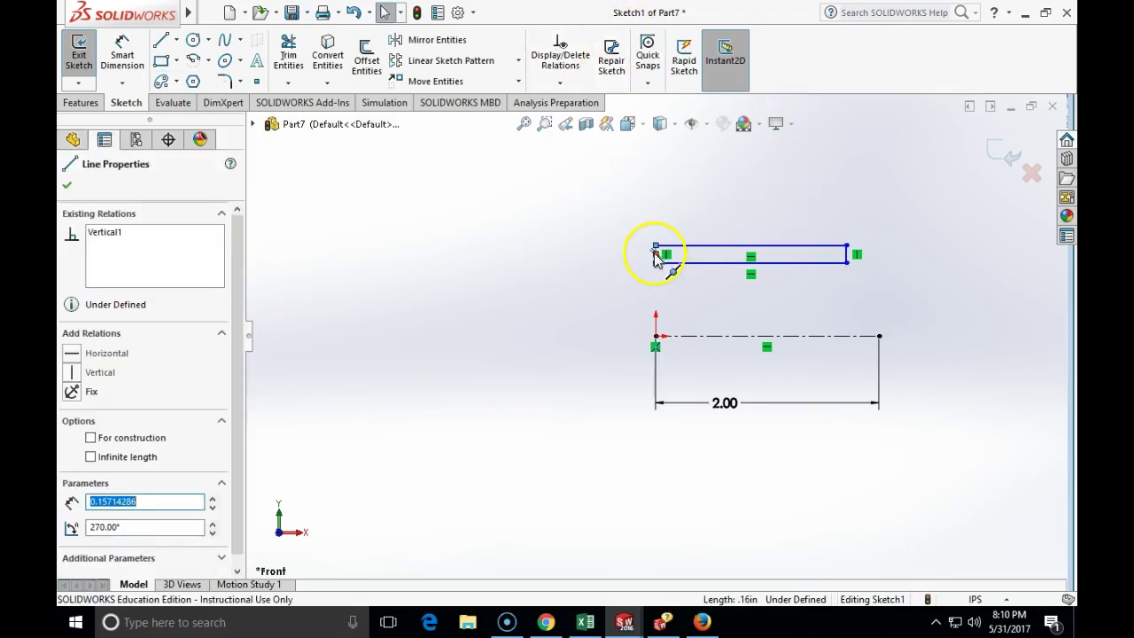
left_click(655, 337, "ctrl")
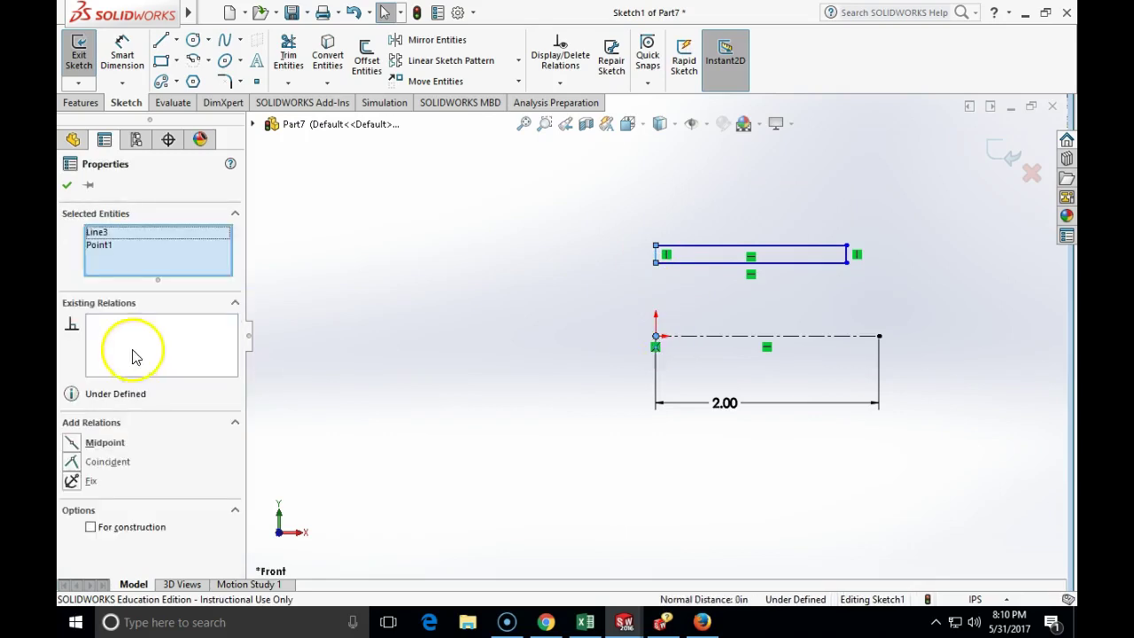
left_click(435, 388)
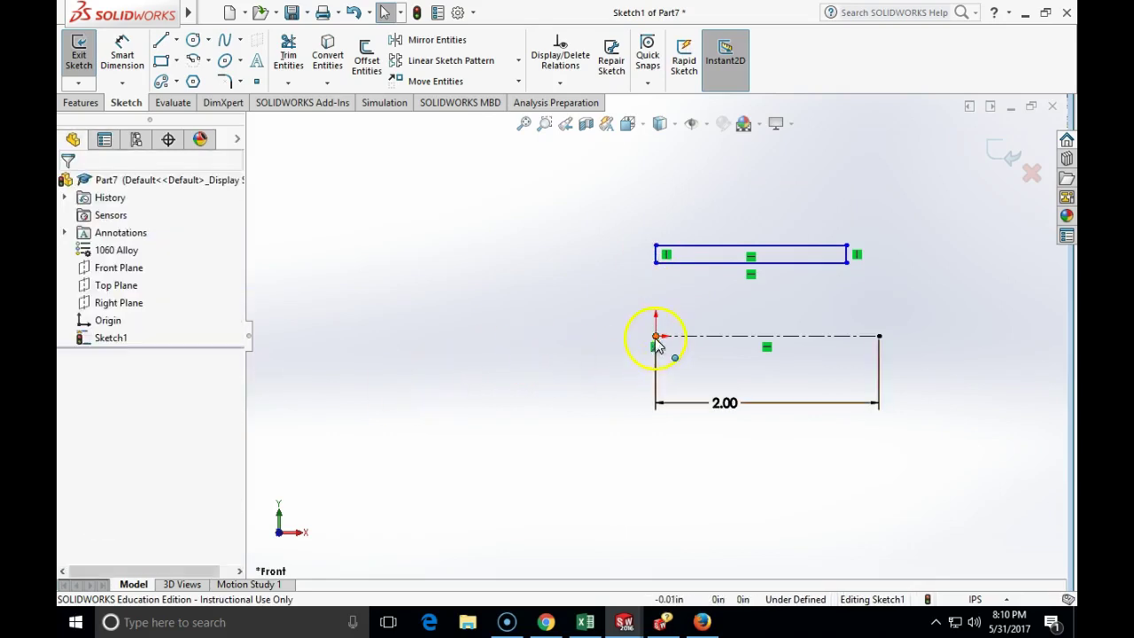
left_click(656, 264)
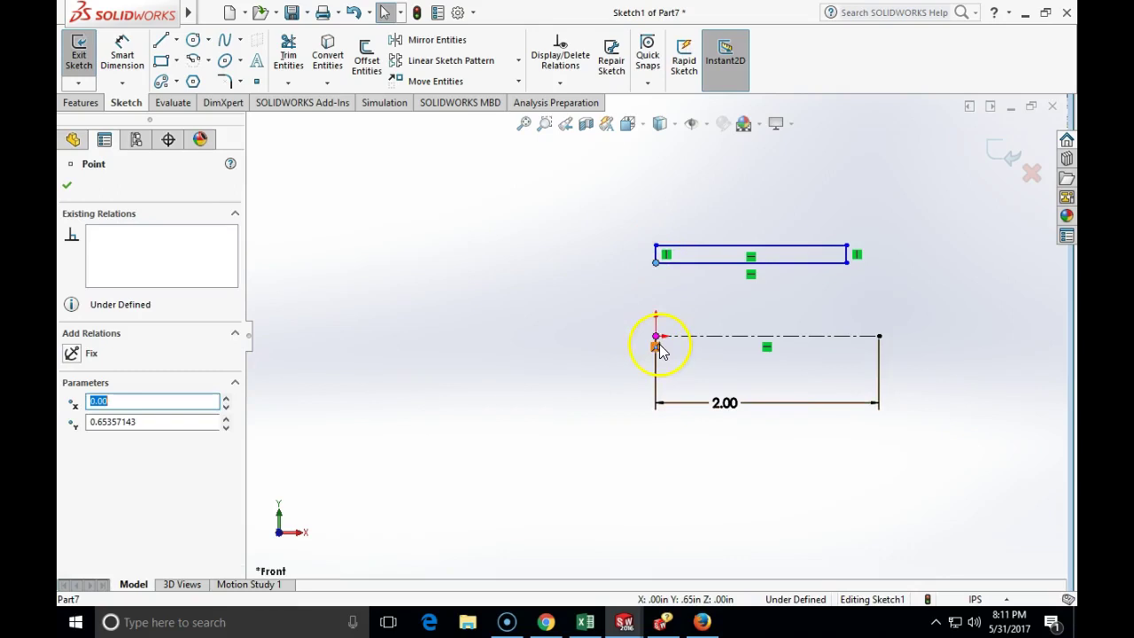
left_click(655, 336, "ctrl")
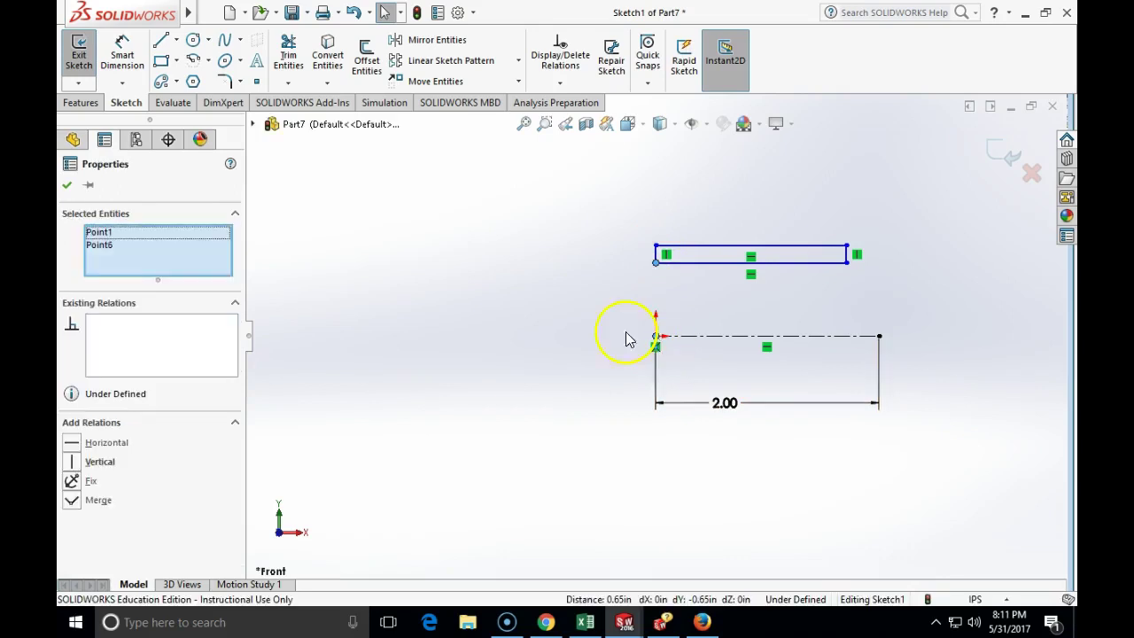
left_click(89, 462)
Step: Dimension the rectangle's width between its left and right edges to 1.44 in
left_click(122, 55)
left_click(658, 255)
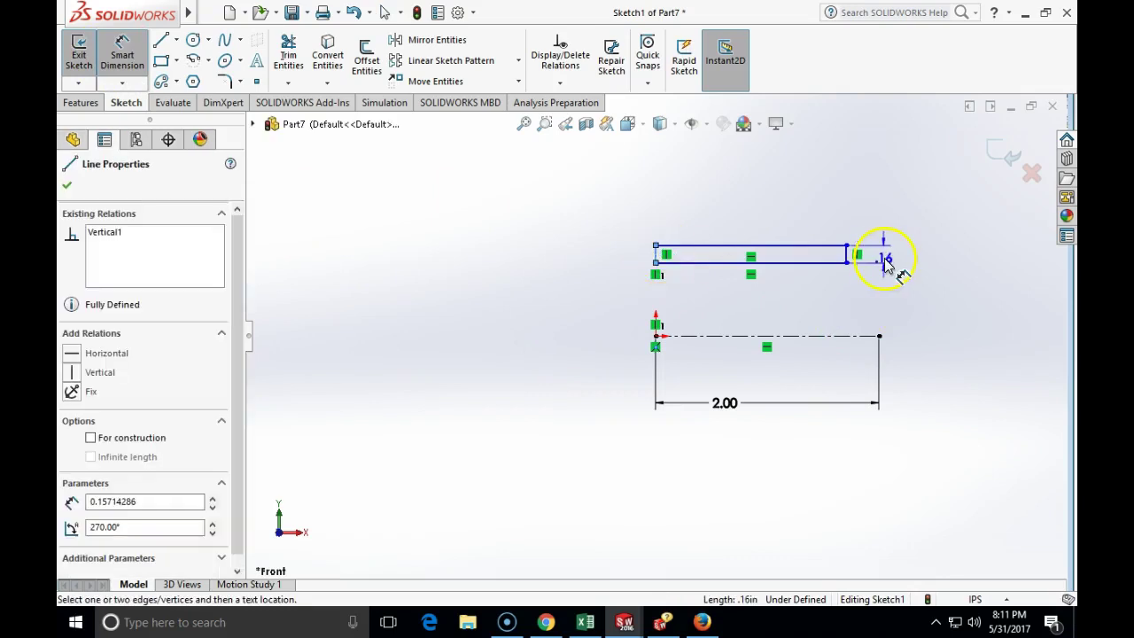
left_click(851, 257)
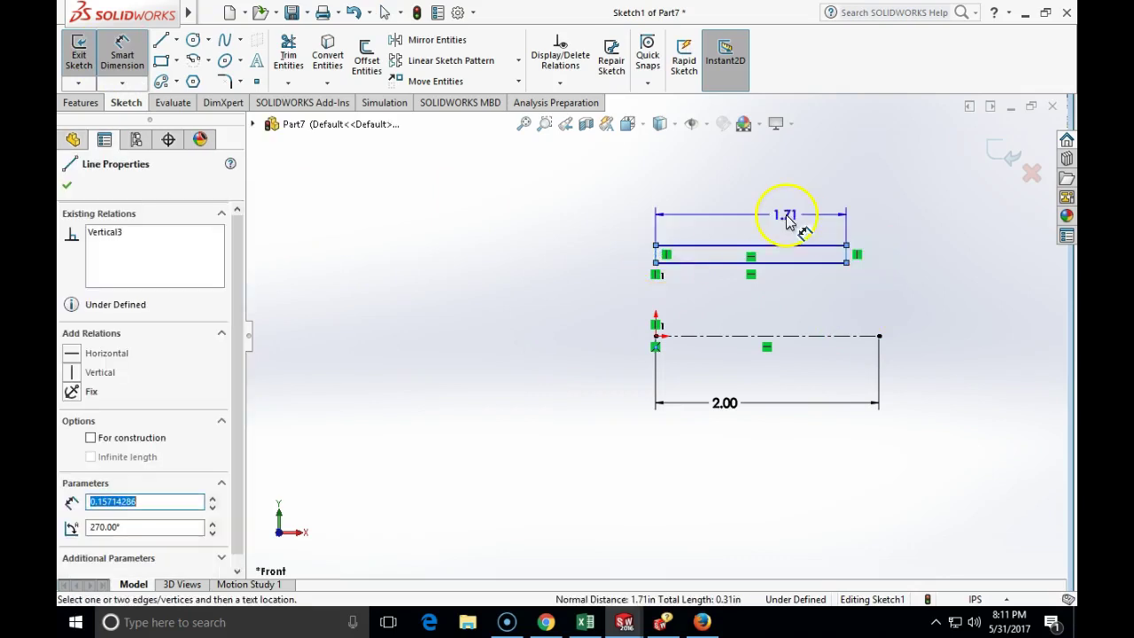
left_click(795, 223)
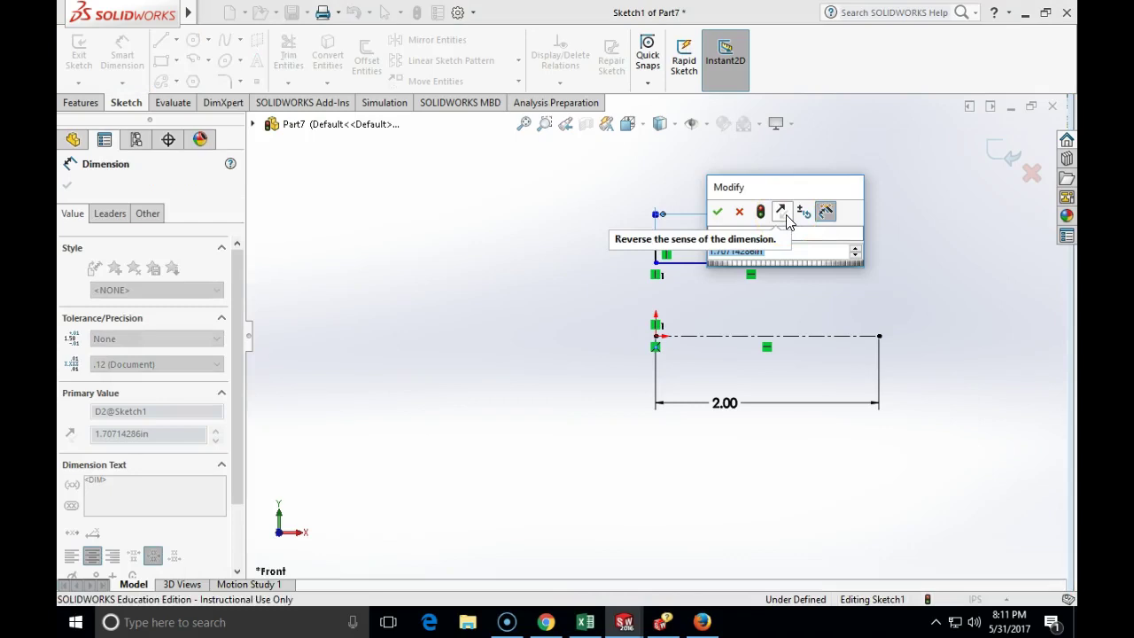
type("1.4375")
key("Return")
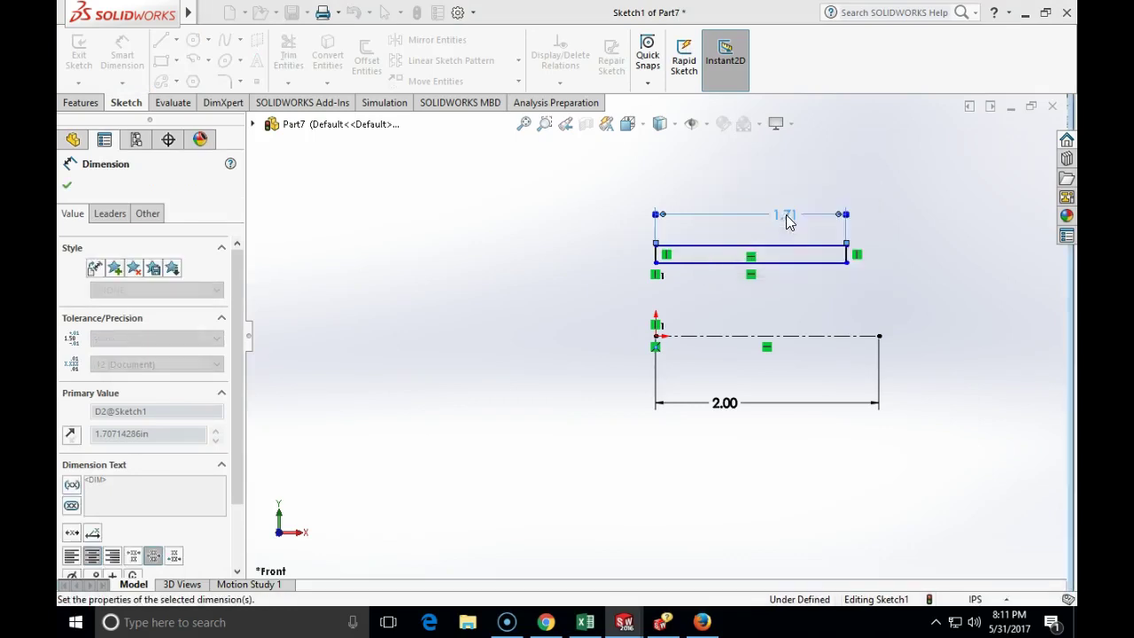
left_click(70, 187)
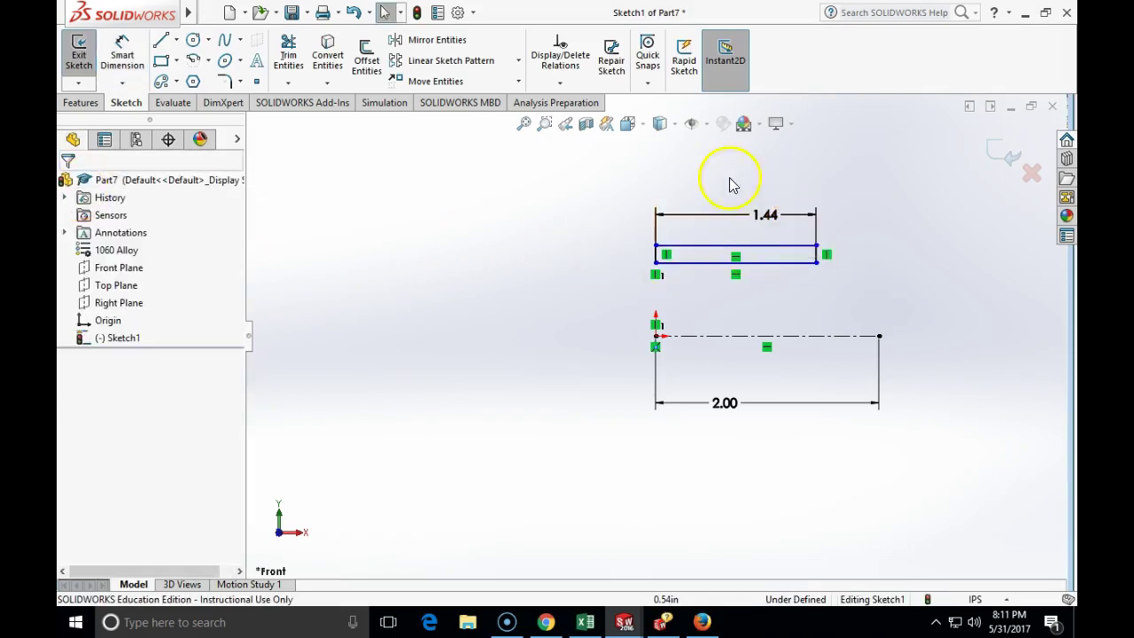
Step: Set the document's length units to four decimal places (.1234) in Document Properties > Units
left_click(336, 12)
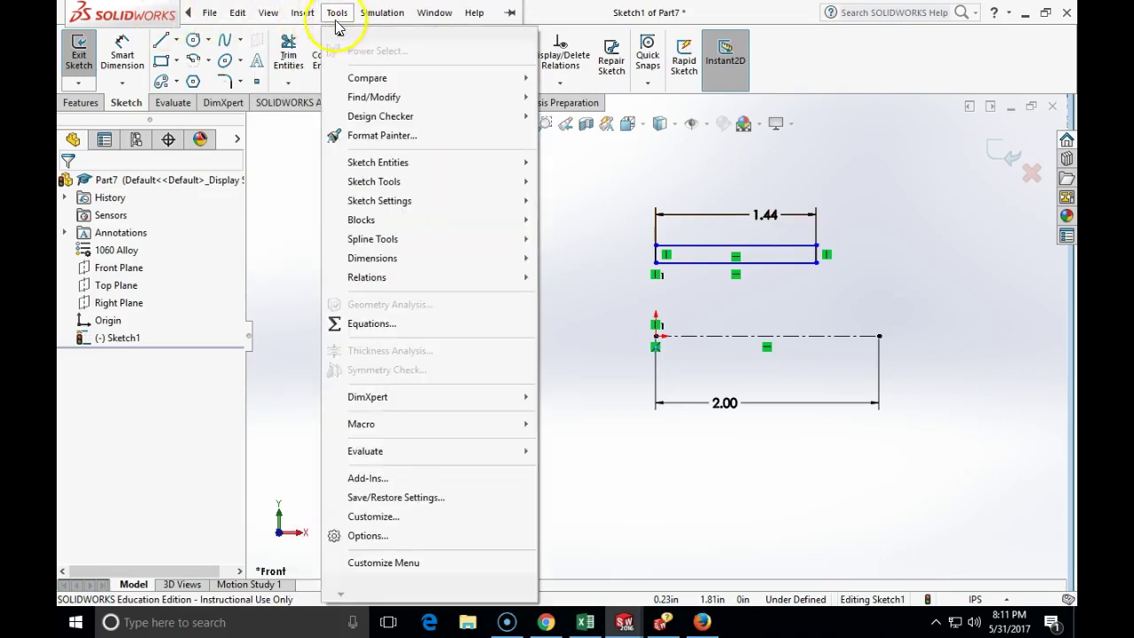
left_click(380, 536)
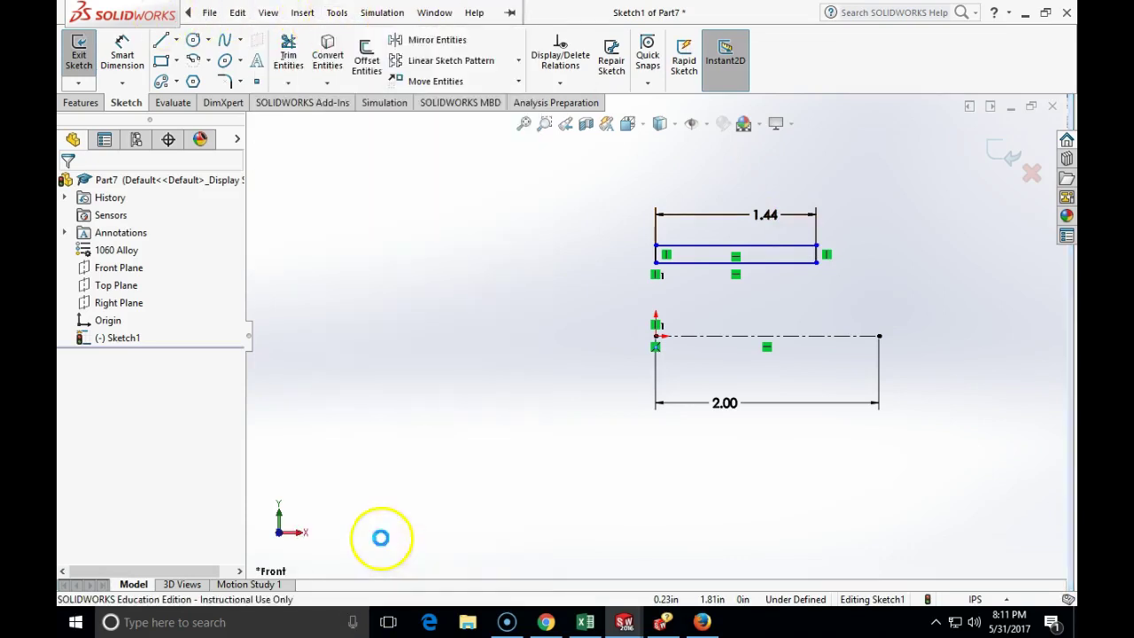
left_click(354, 42)
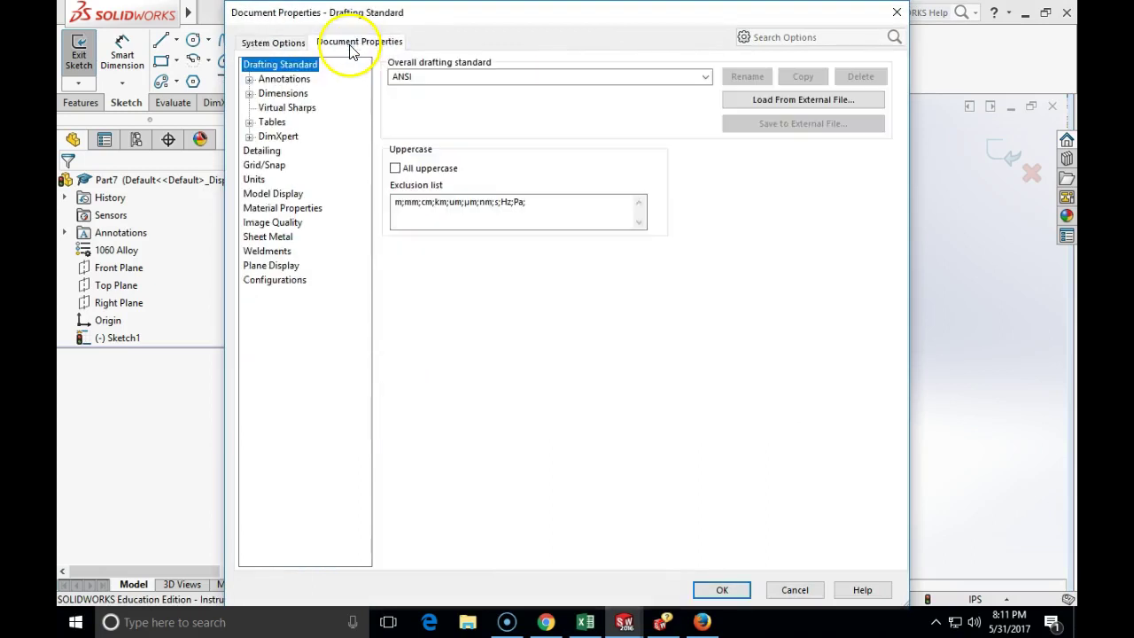
left_click(254, 179)
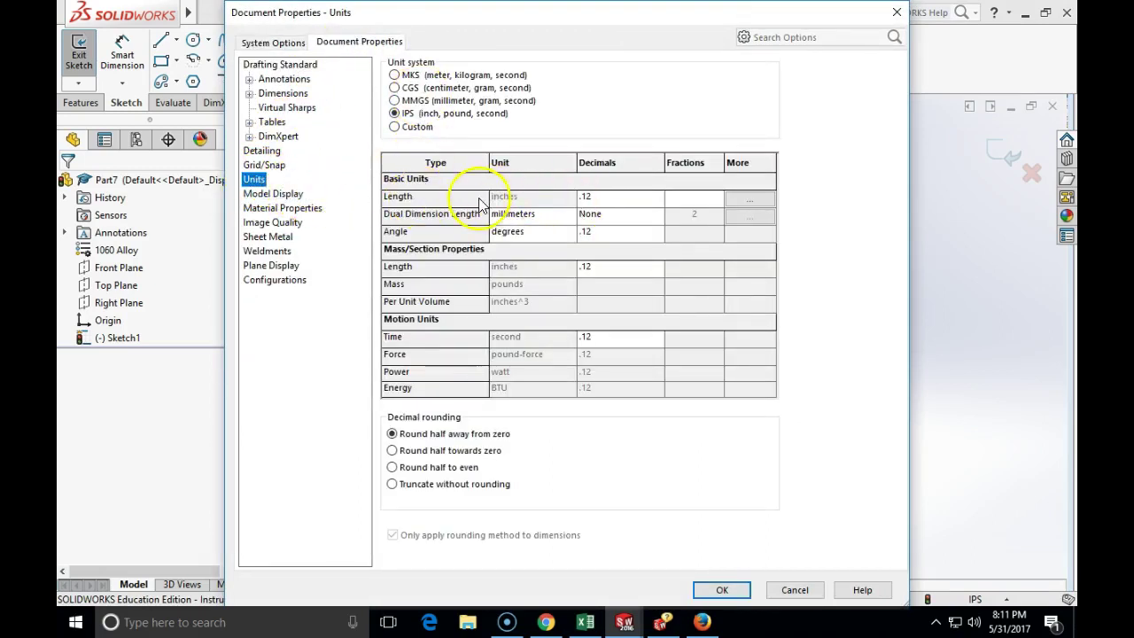
left_click(596, 202)
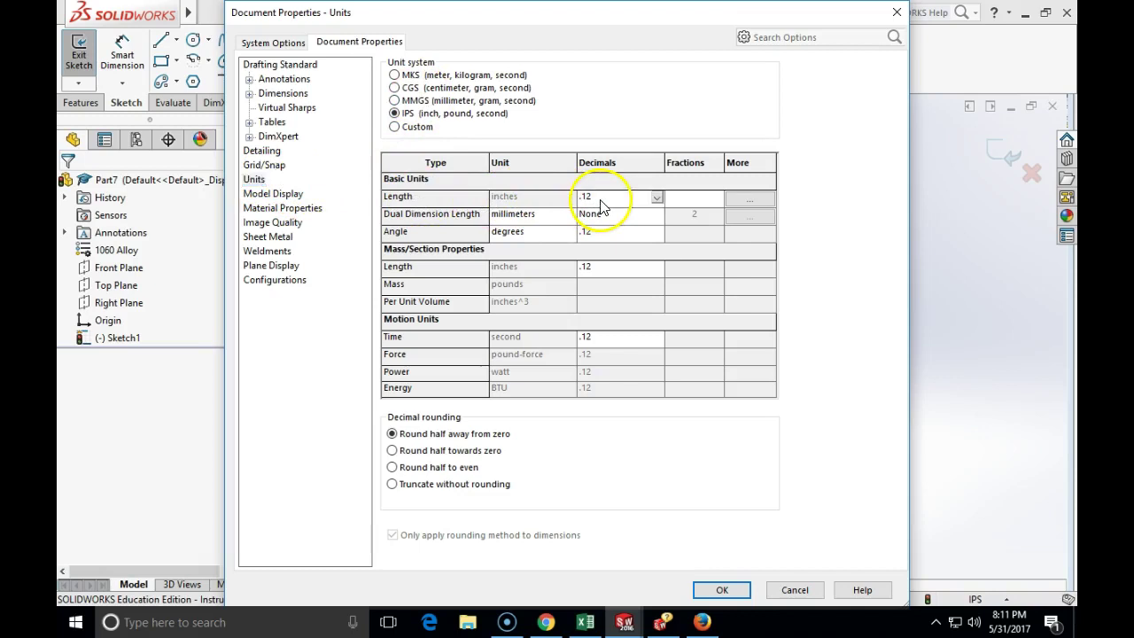
left_click(657, 202)
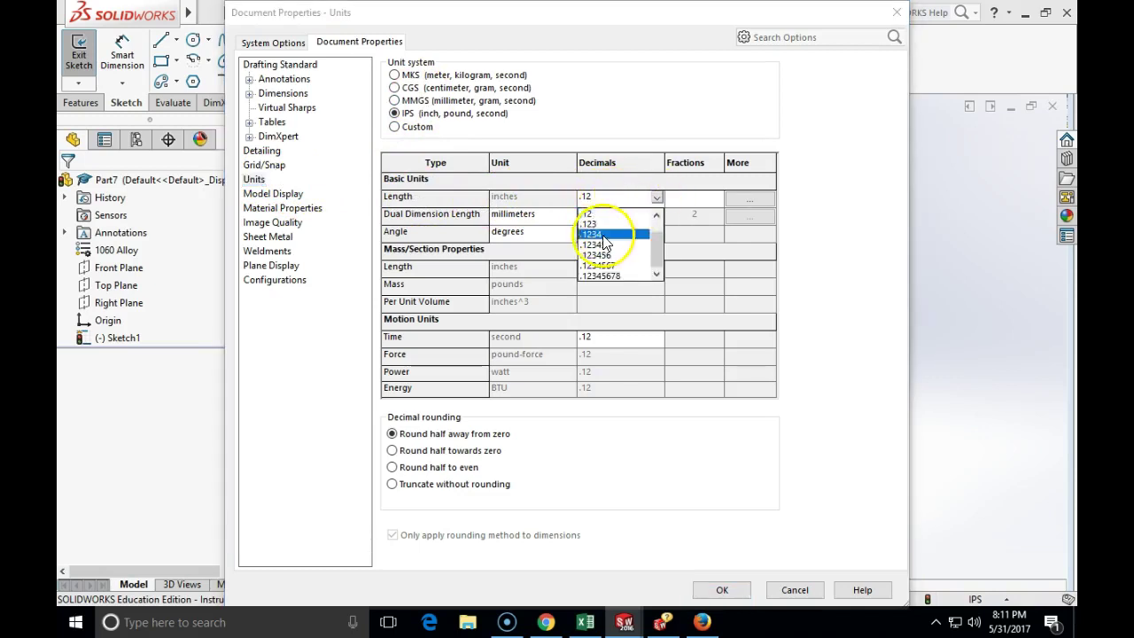
left_click(611, 243)
left_click(722, 589)
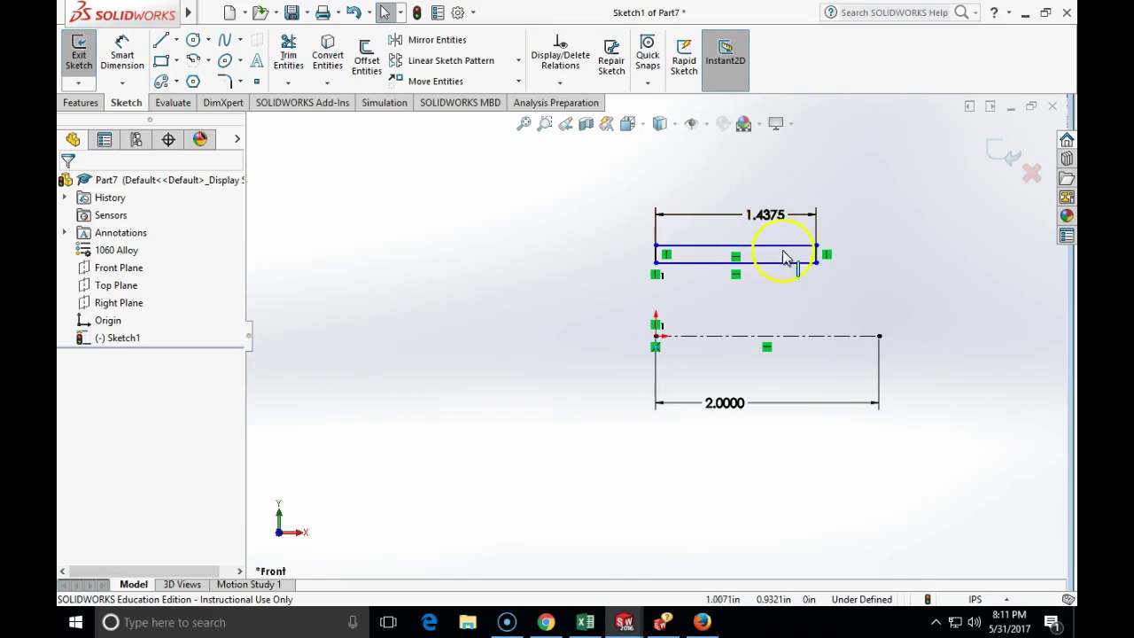
Step: Draw a small rectangle just below the long rectangle
left_click(162, 61)
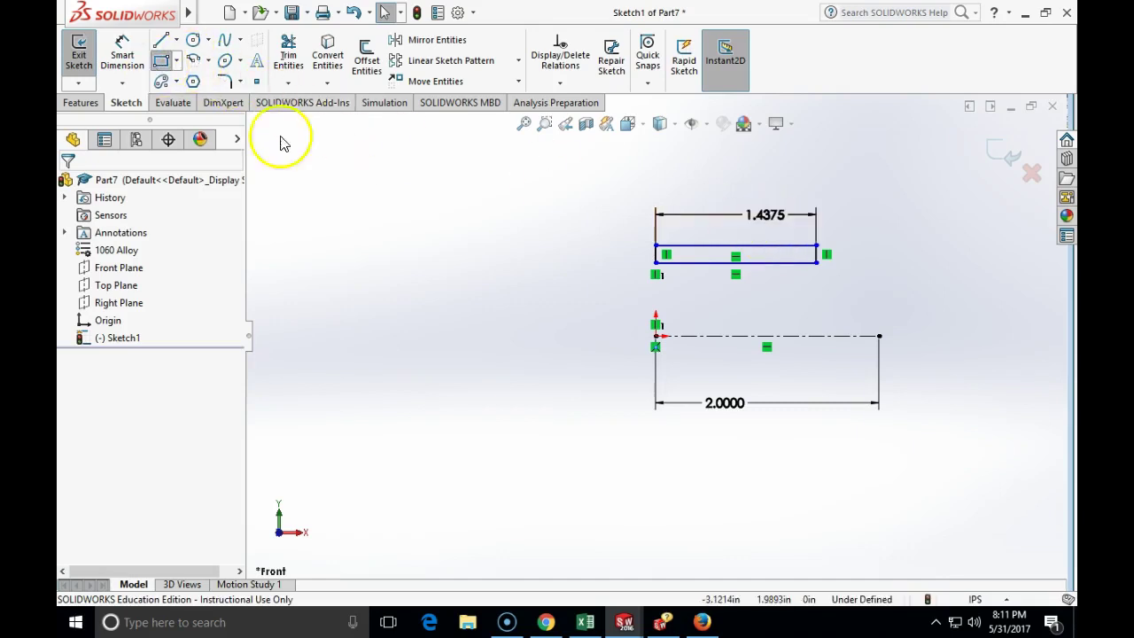
left_click(706, 264)
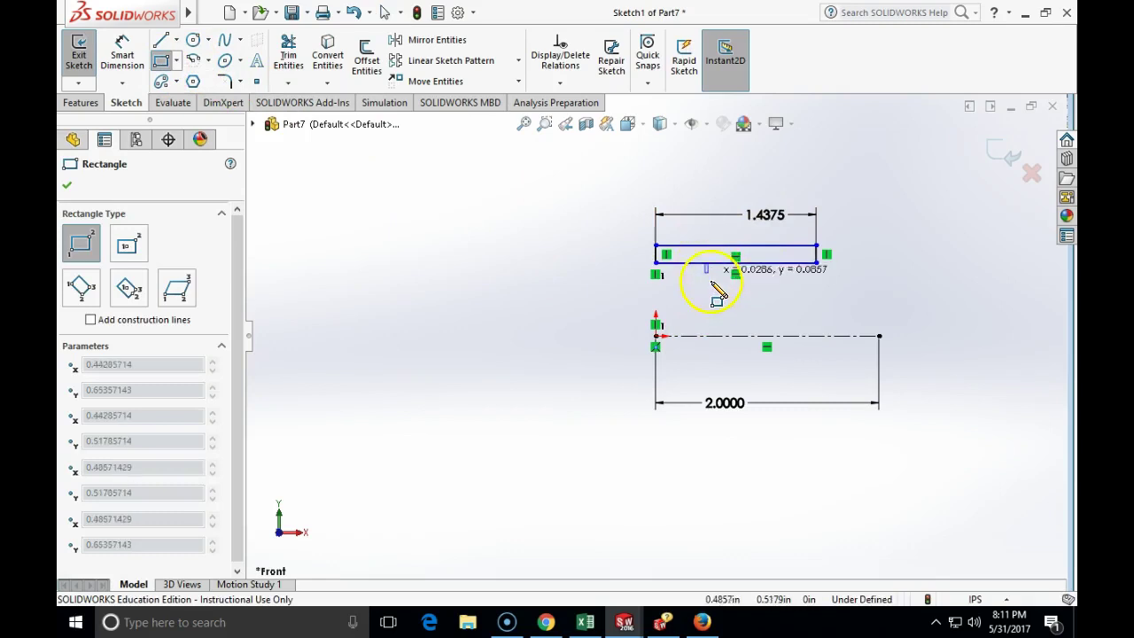
left_click(773, 290)
key("Escape")
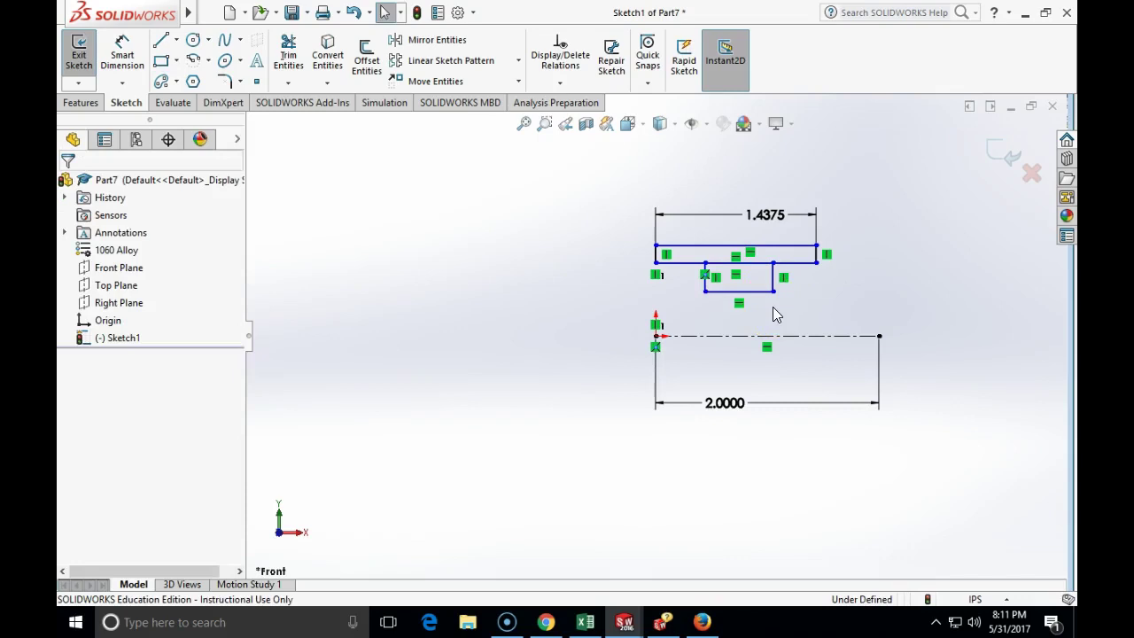
Step: Draw another small rectangle anchored at the long rectangle's right corner
left_click(165, 62)
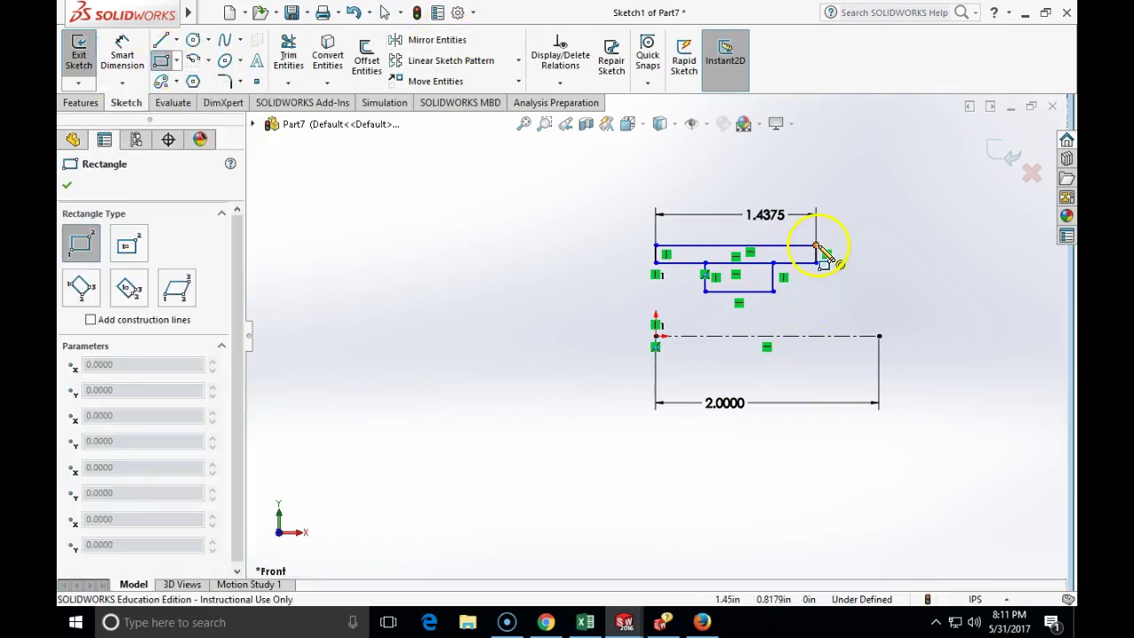
left_click(817, 247)
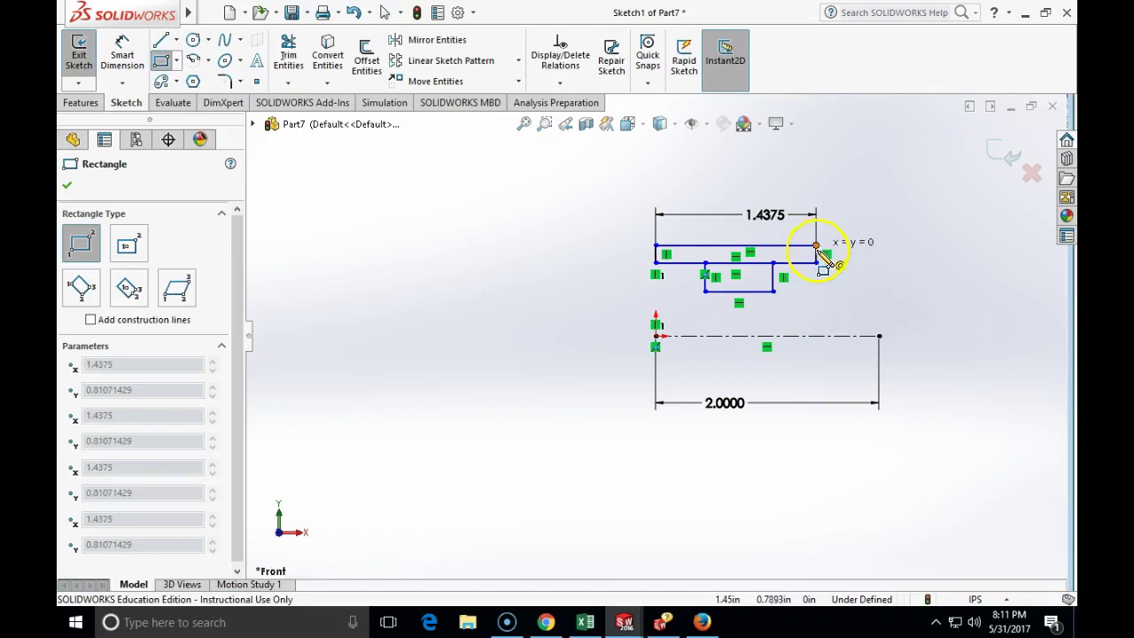
left_click(774, 263)
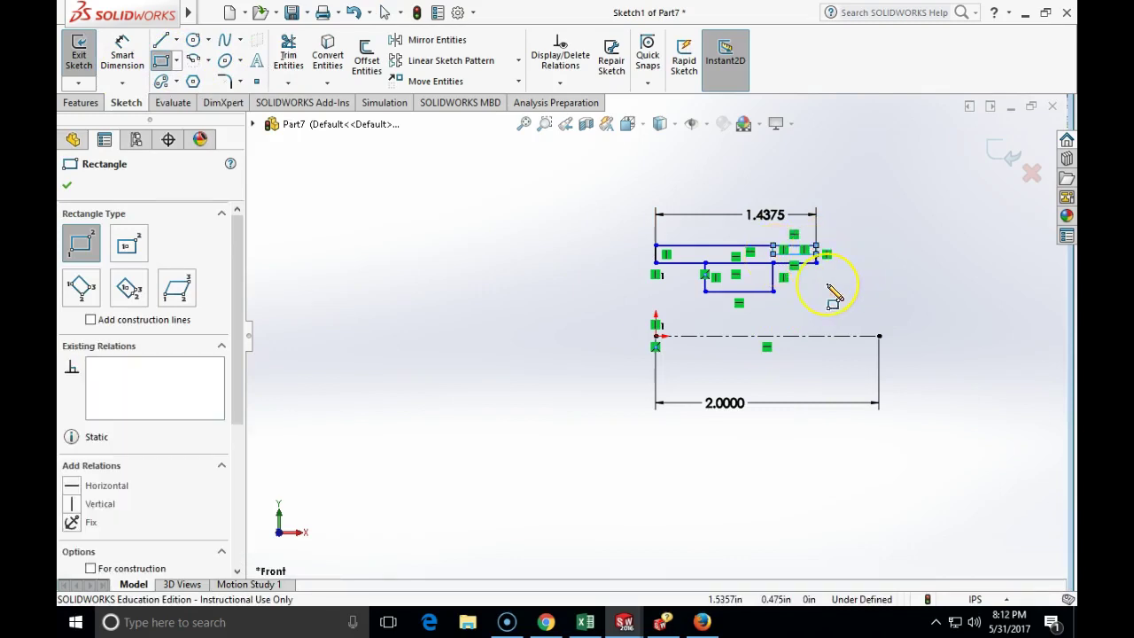
key("Escape")
left_click(748, 217)
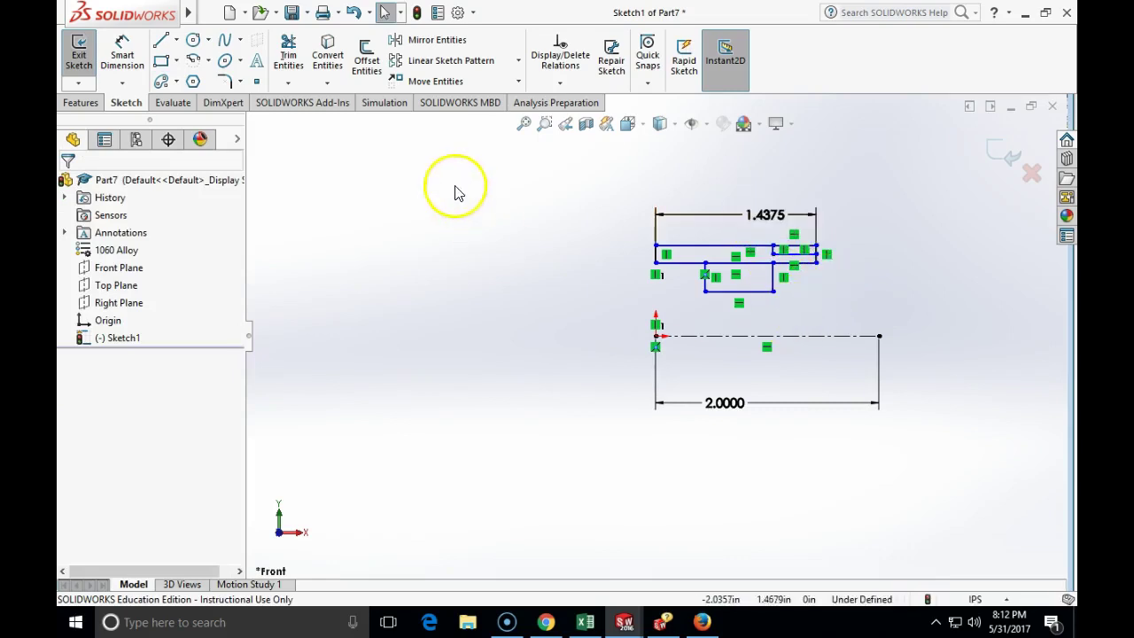
Step: Dimension the lower rectangle's left edge .5313 in from the long rectangle's left edge
left_click(122, 56)
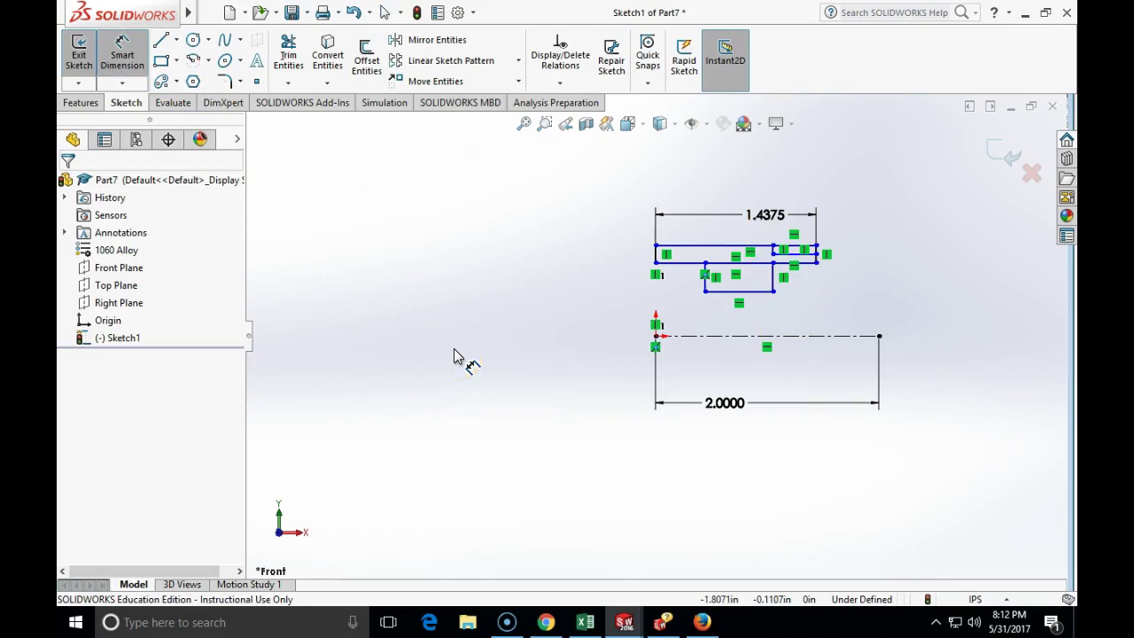
left_click(656, 256)
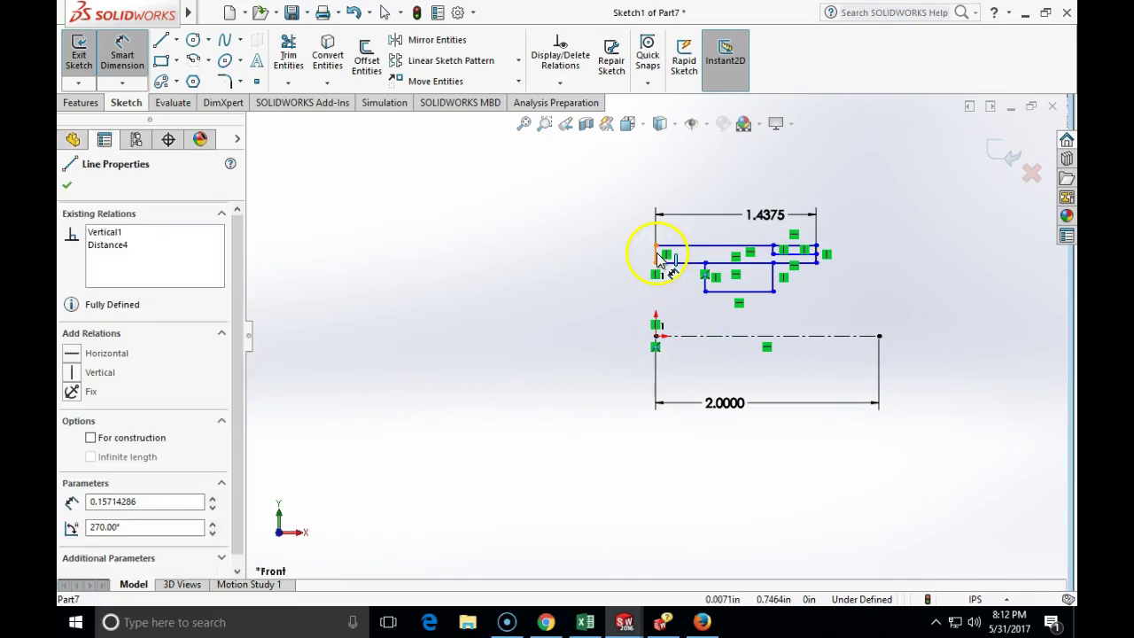
left_click(704, 277)
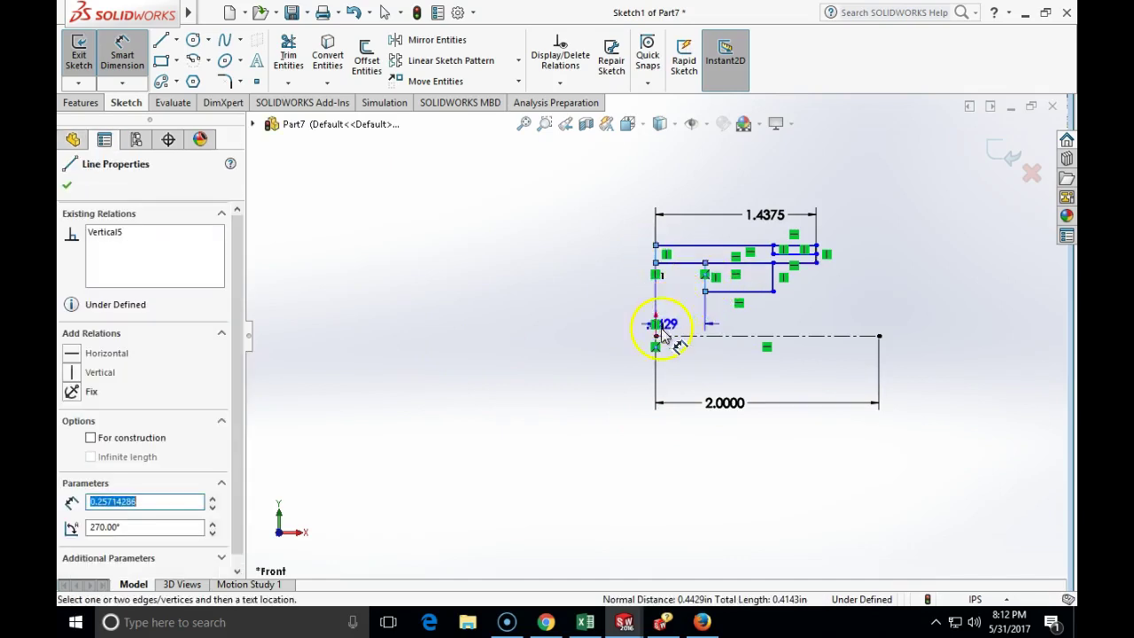
left_click(690, 191)
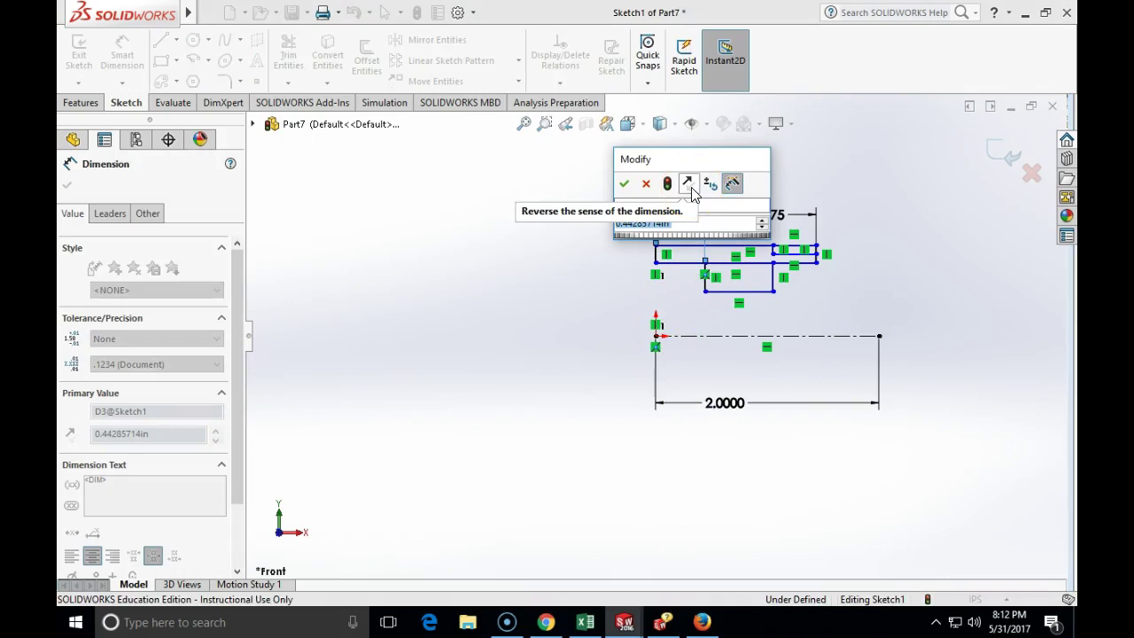
type(".5313")
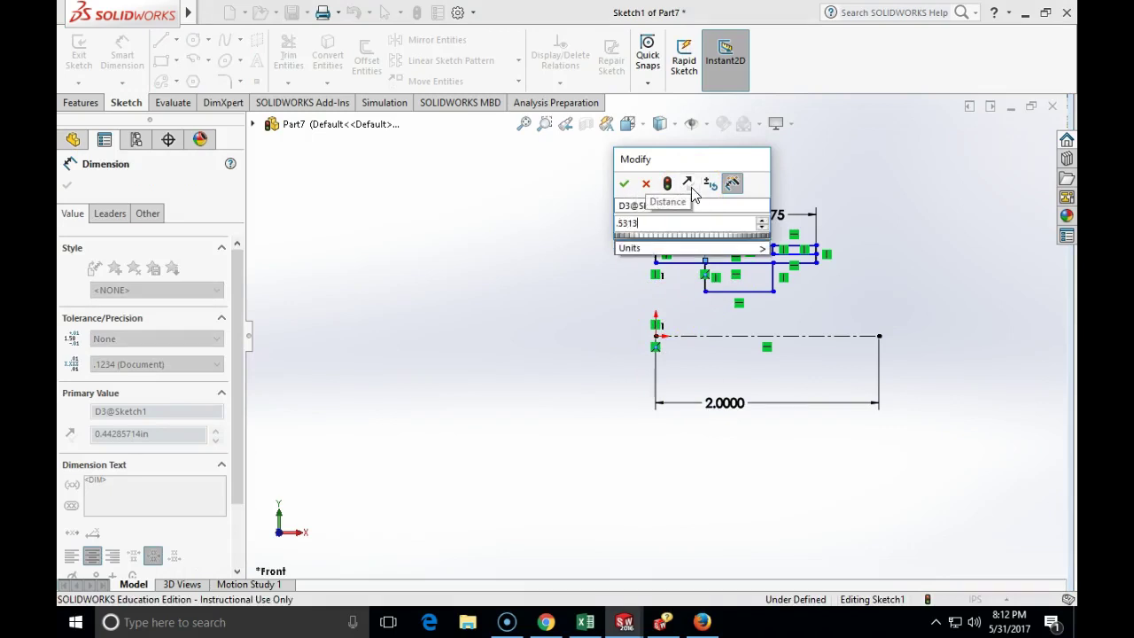
key("Return")
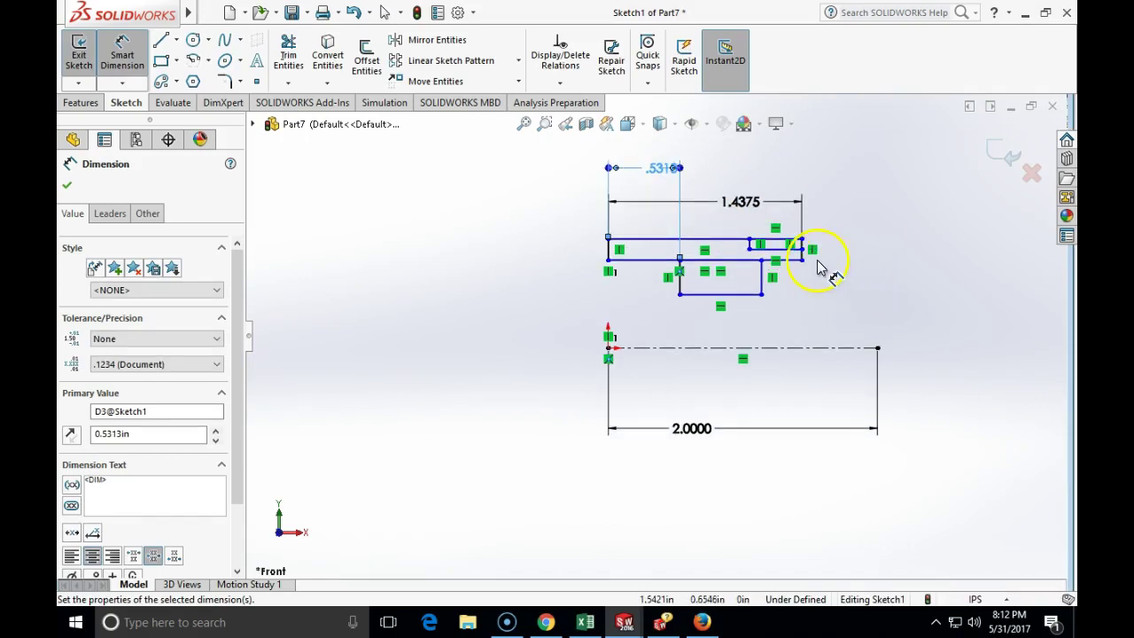
Step: Add a trial .5313 in spacing dimension on the right side
scroll(805, 262, "down", 3)
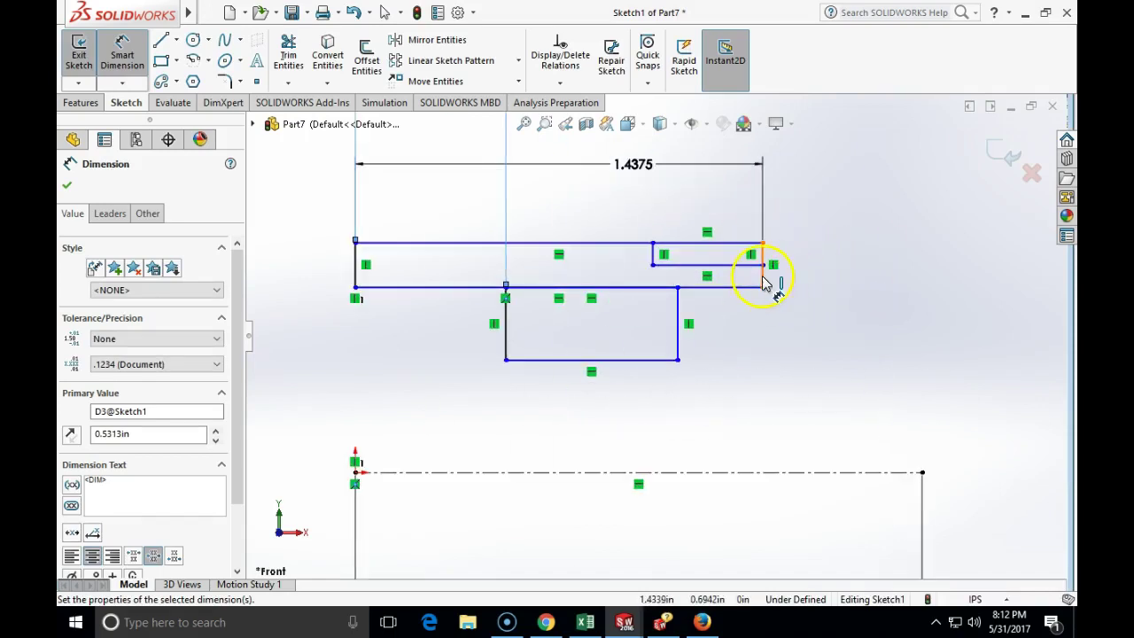
left_click(767, 284)
left_click(677, 335)
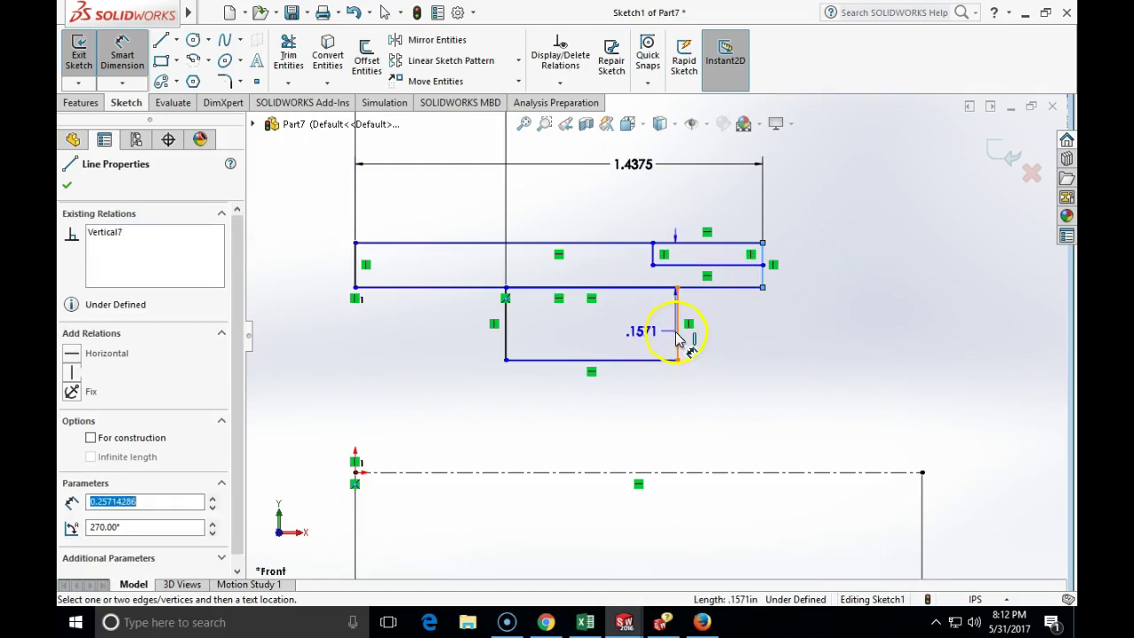
left_click(720, 206)
type("=53")
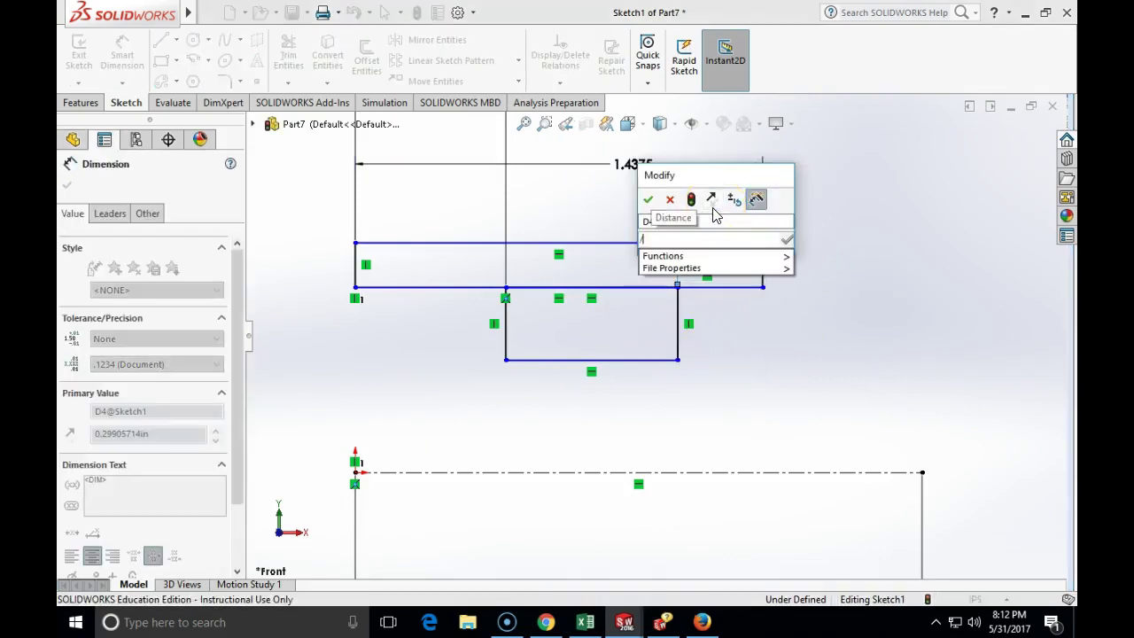
type("13")
key("BackSpace")
key("BackSpace")
key("BackSpace")
key("BackSpace")
key("BackSpace")
type(".53")
key("Return")
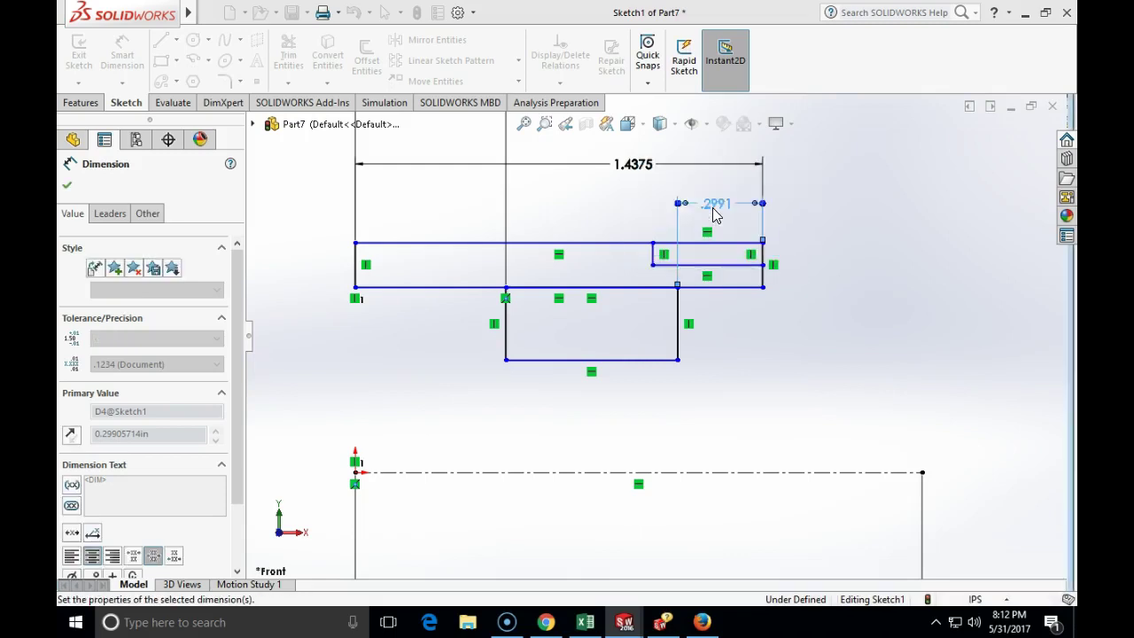
Step: Delete the right-side .5313 trial dimension
key("Escape")
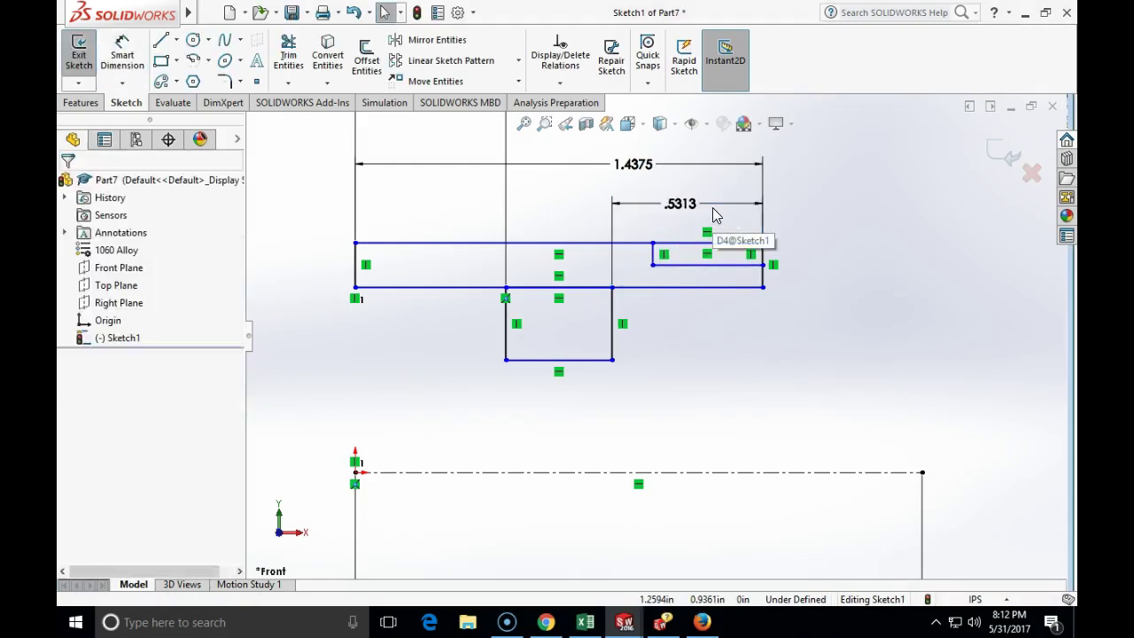
left_click(716, 216)
scroll(689, 221, "down", 3)
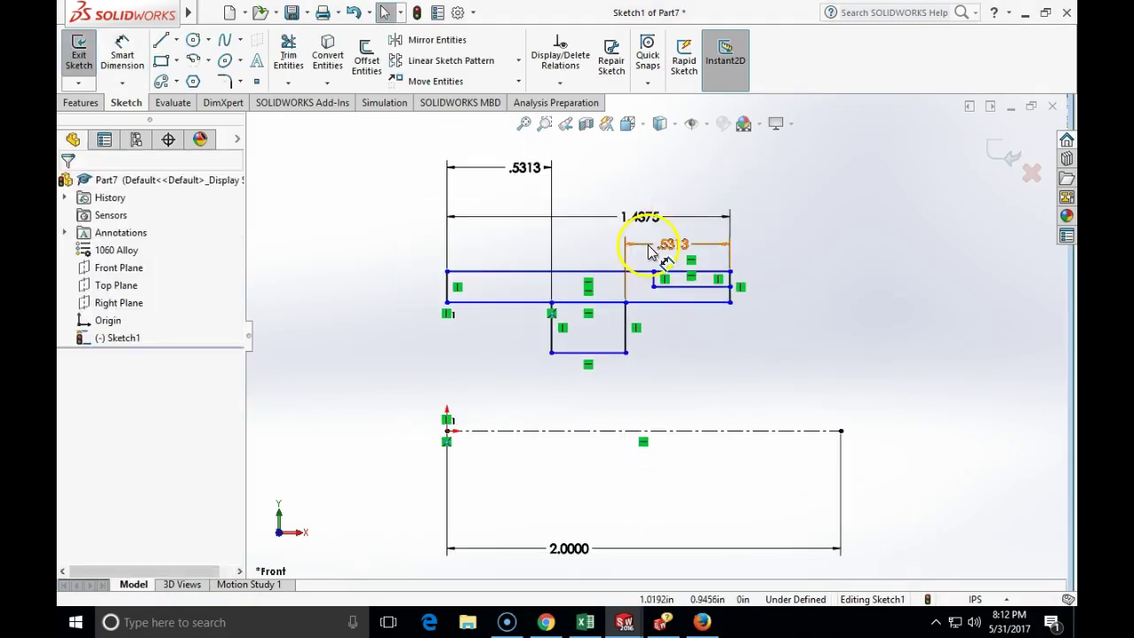
left_click(651, 251)
key("Delete")
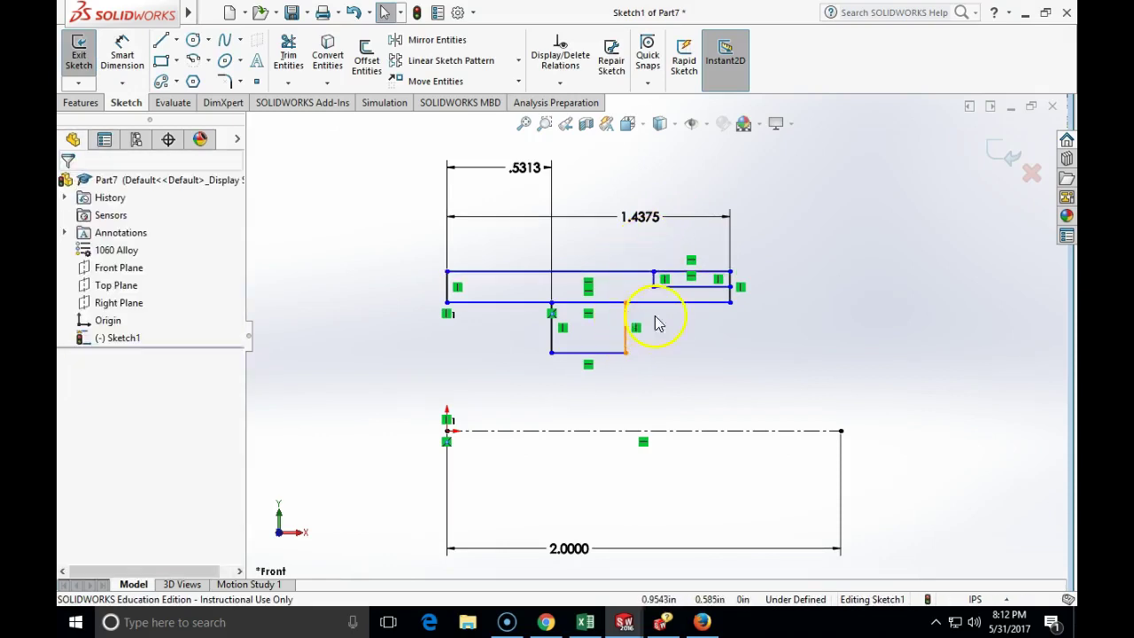
Step: Dimension the lower rectangle's right edge .5313 in from the long rectangle's right end
left_click(120, 61)
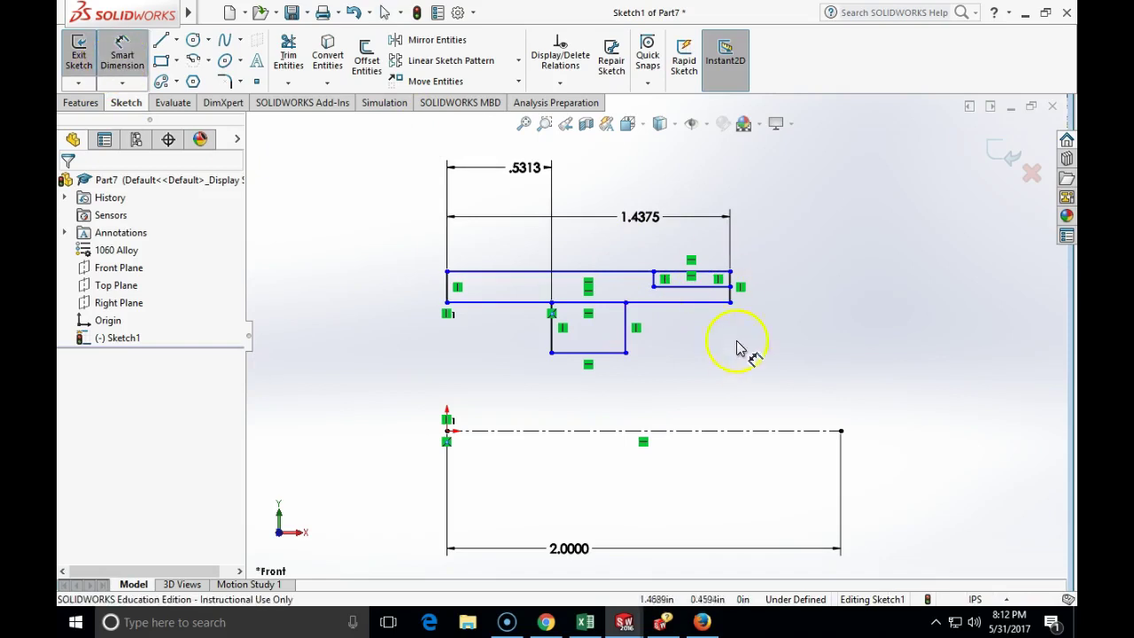
left_click(732, 301)
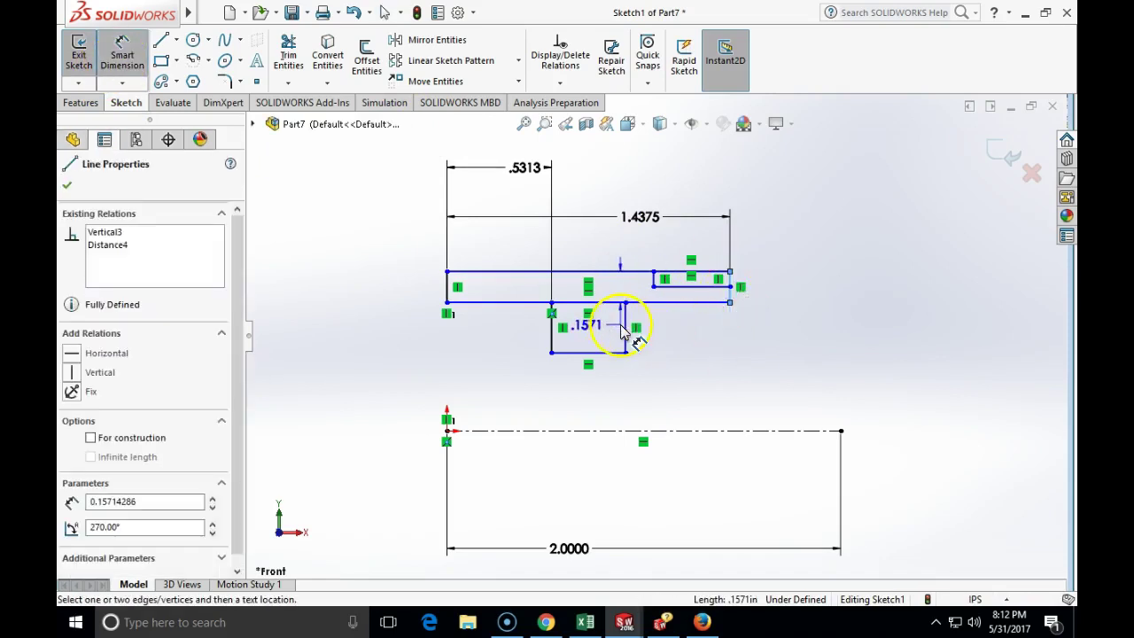
left_click(627, 326)
left_click(652, 200)
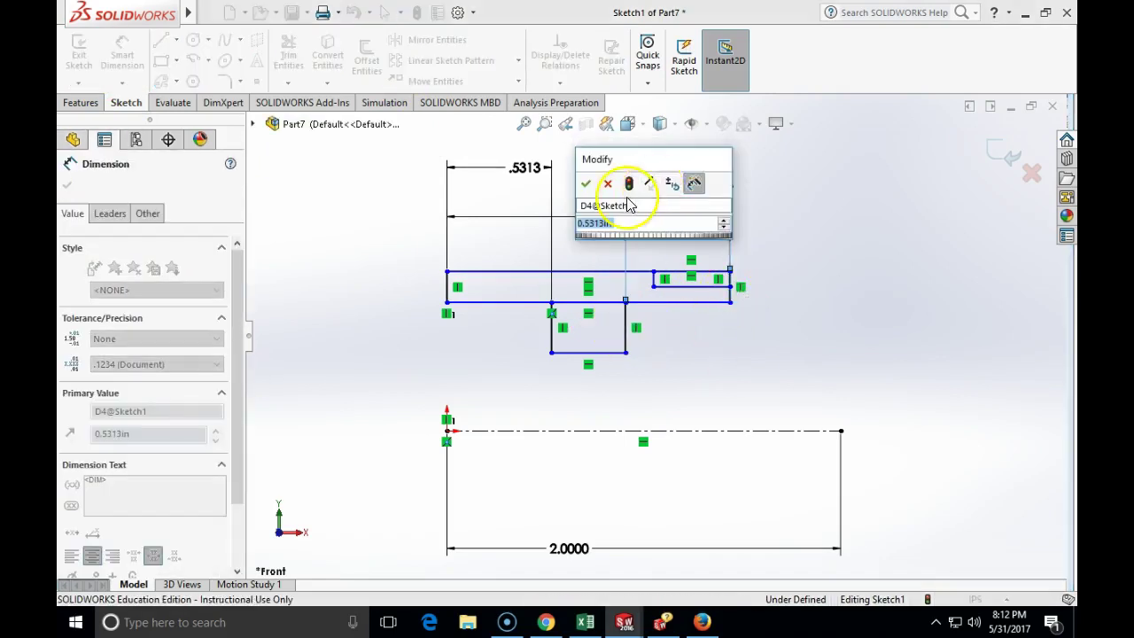
left_click(587, 184)
left_click(734, 371)
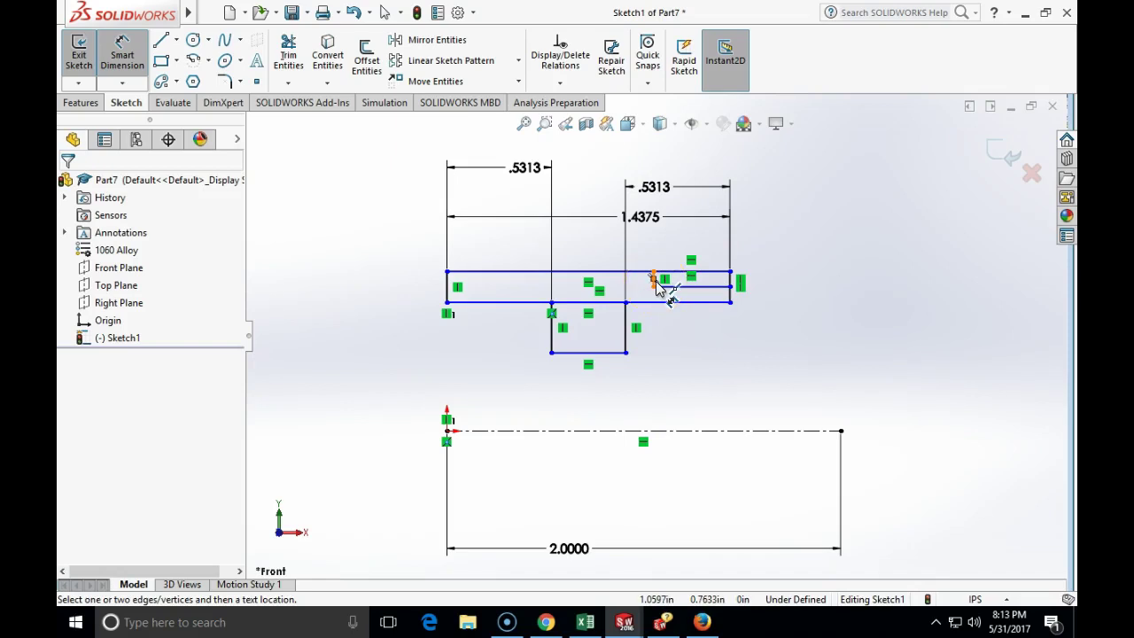
Step: Dimension the small right-end rectangle's width between its vertical edges to .375 in
left_click(122, 59)
left_click(732, 284)
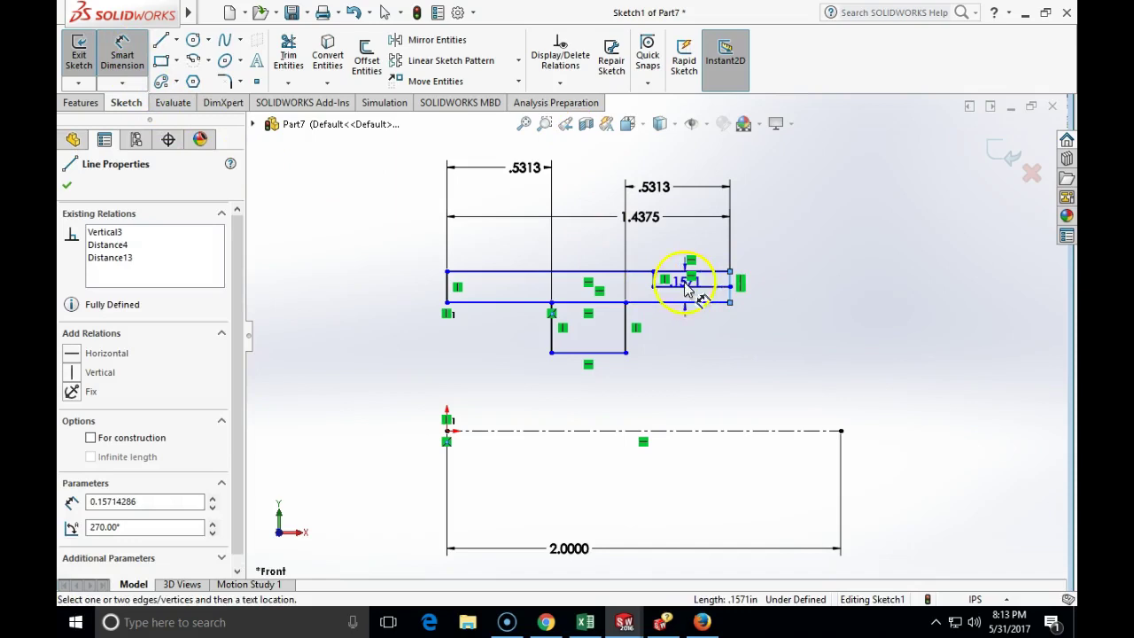
scroll(653, 279, "down", 3)
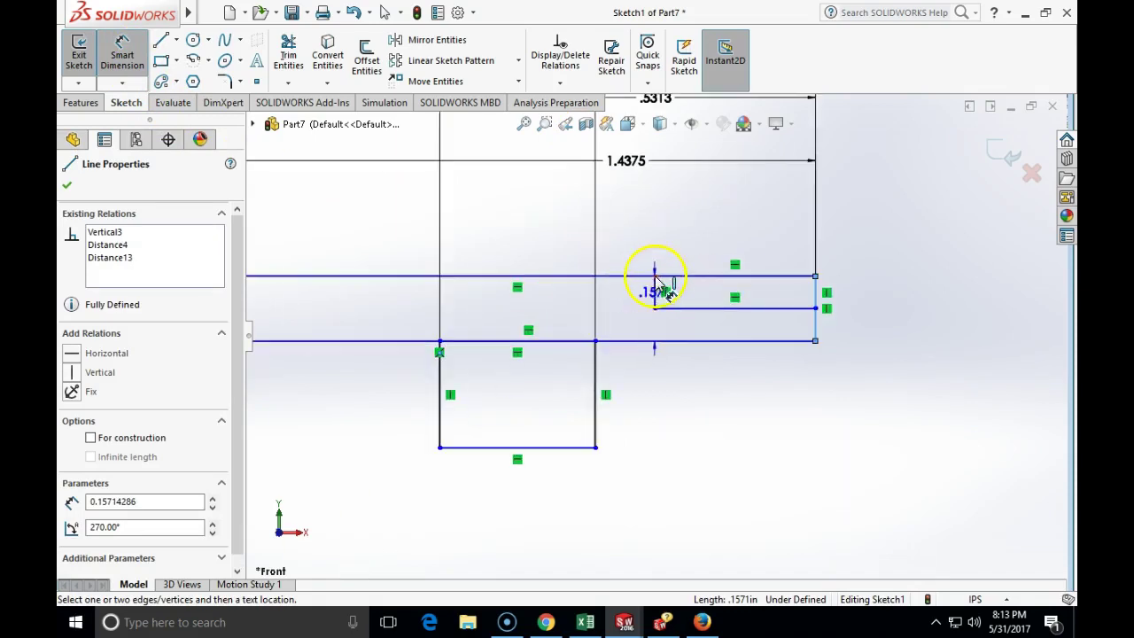
left_click(655, 288)
left_click(700, 241)
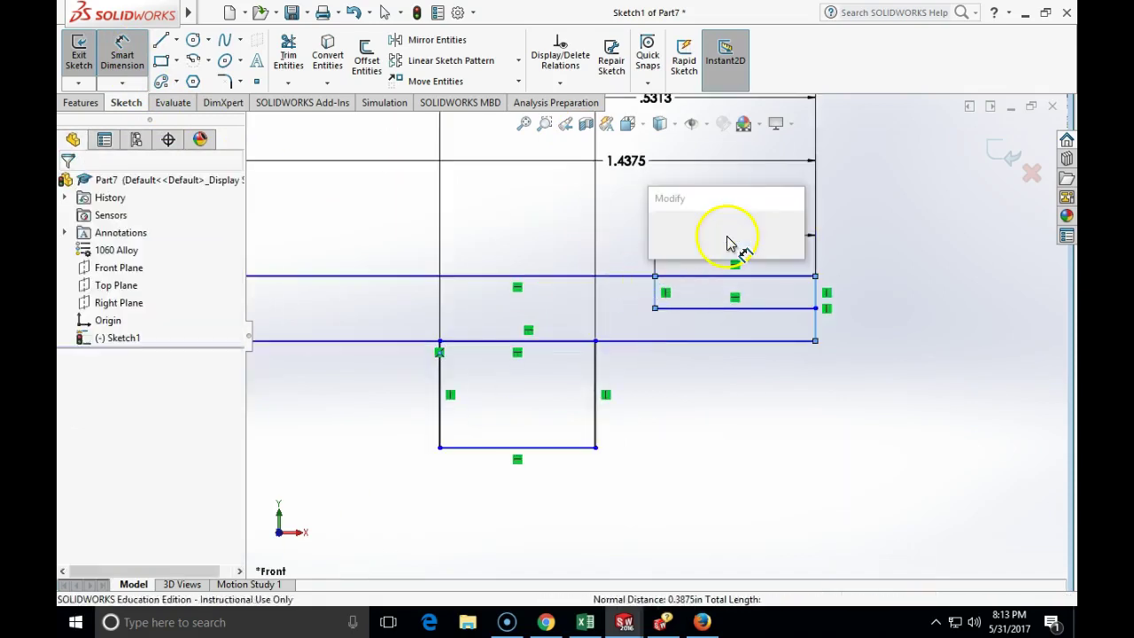
type(".375")
key("Return")
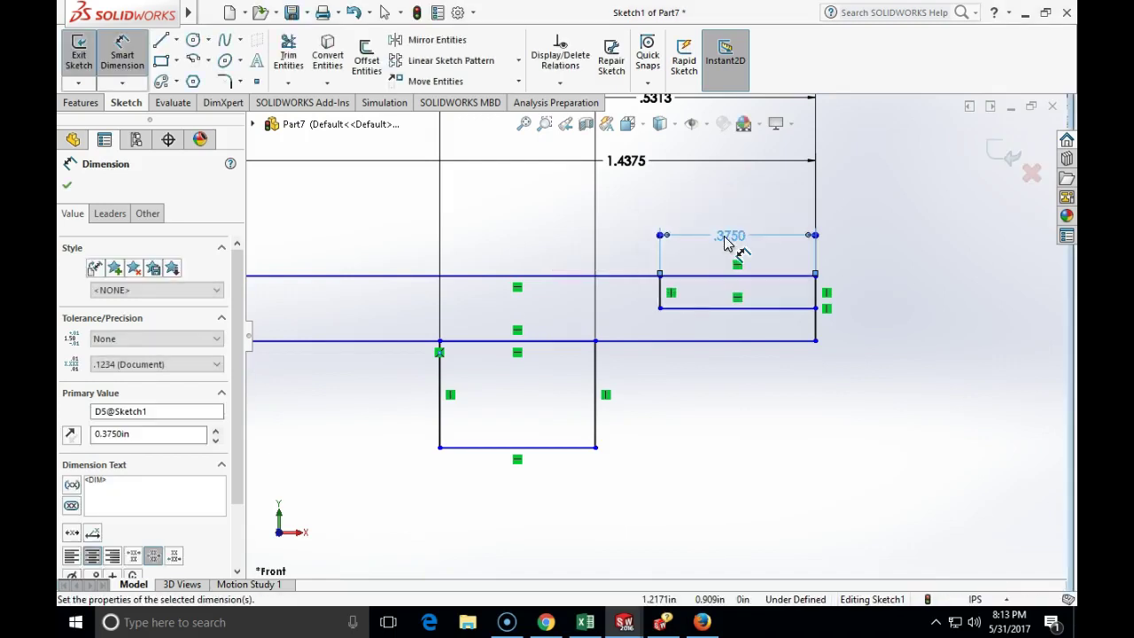
key("Escape")
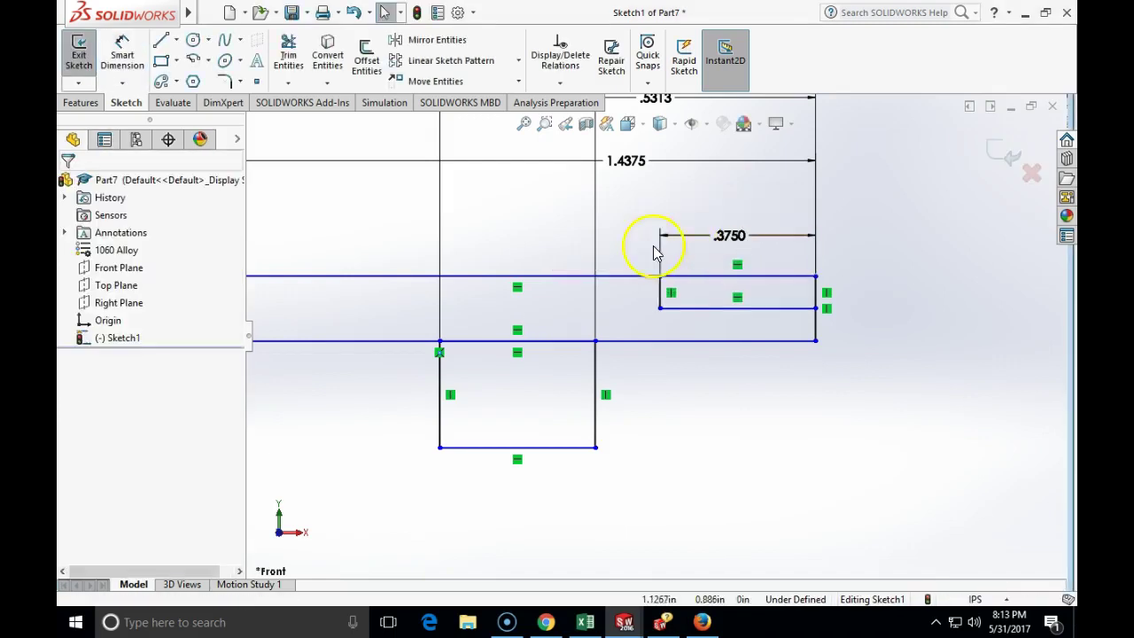
scroll(577, 357, "up", 5)
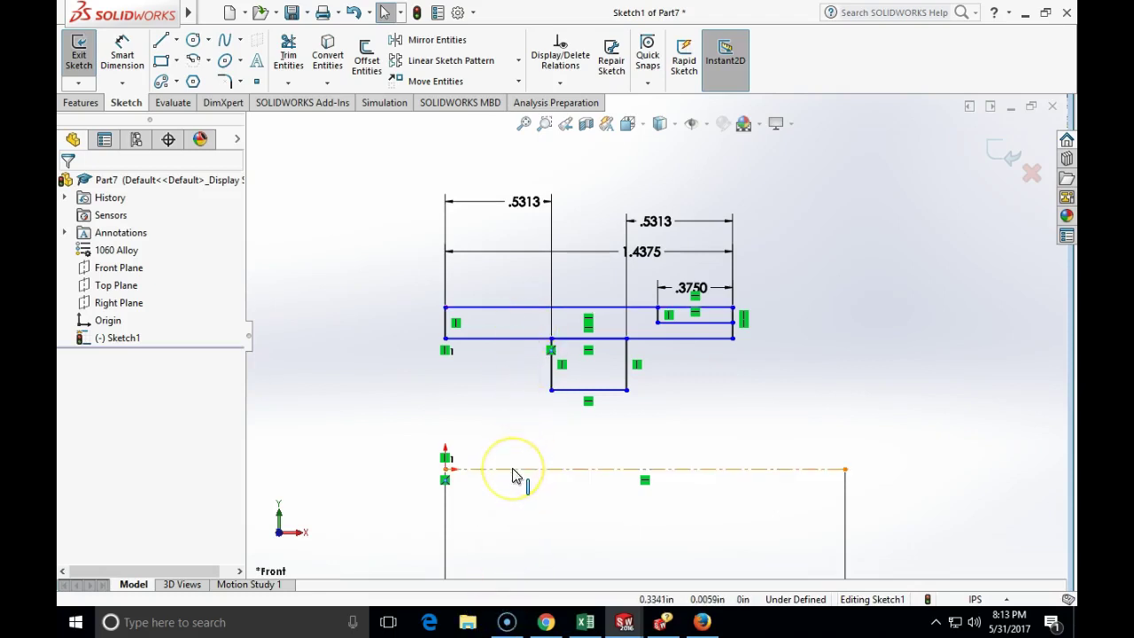
Step: Dimension the long rectangle's top edge as a 2.185 in diameter about the centerline
left_click(500, 542)
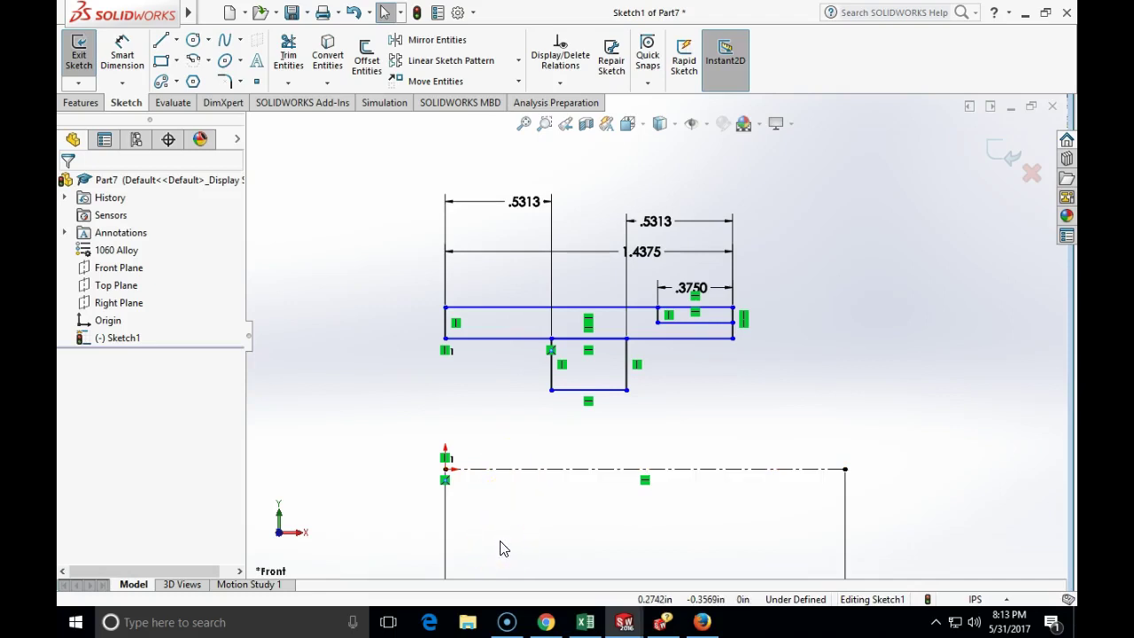
left_click(504, 528)
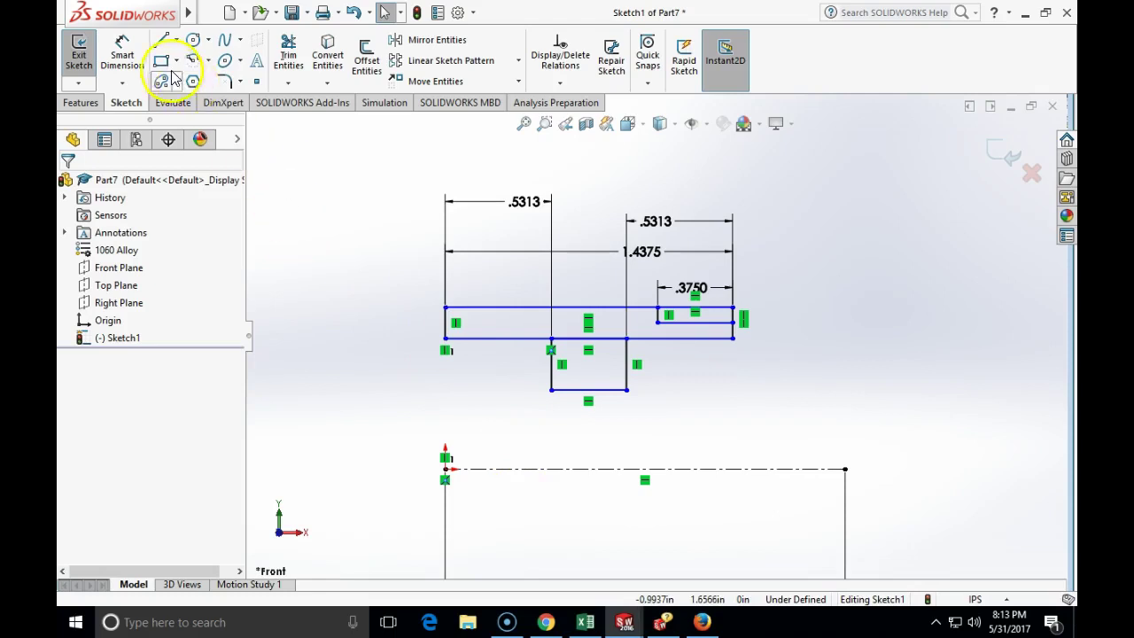
left_click(117, 67)
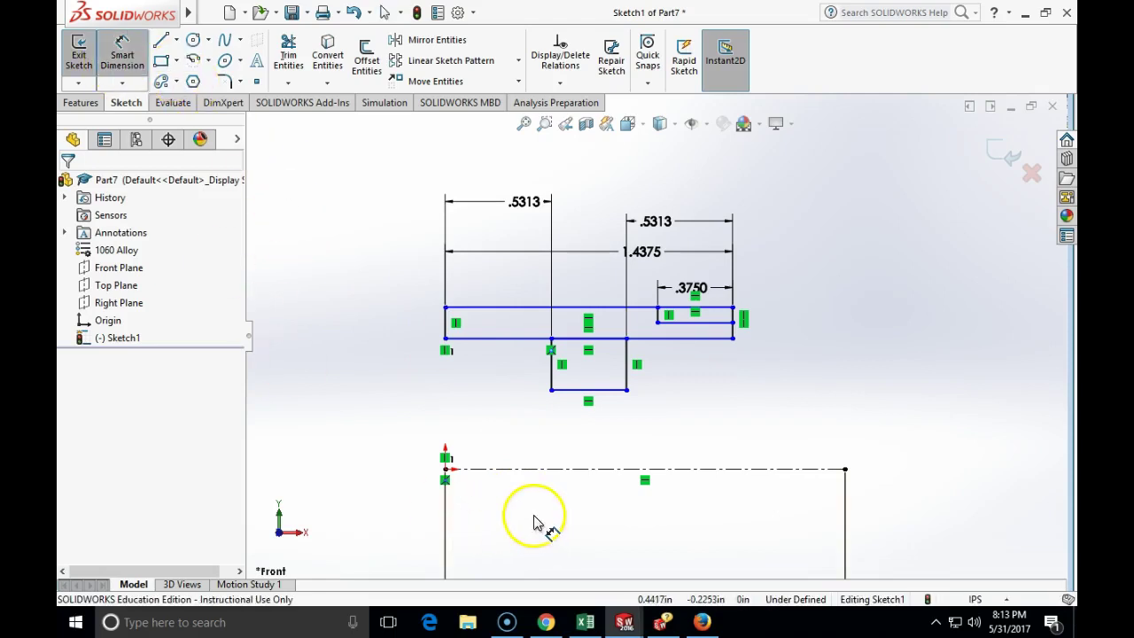
left_click(517, 316)
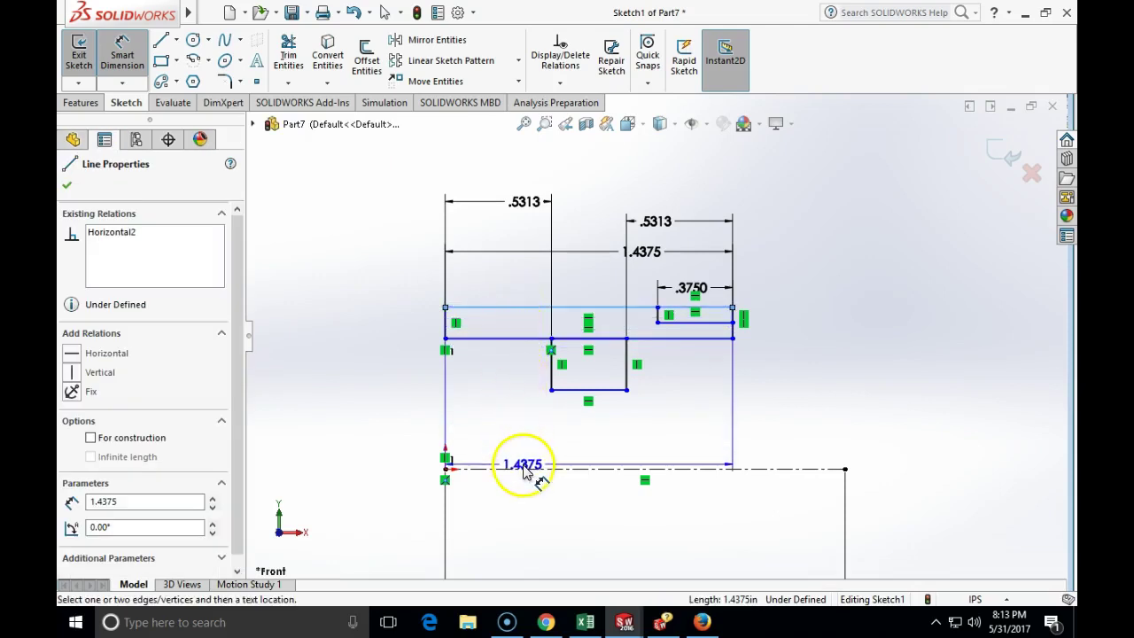
left_click(523, 469)
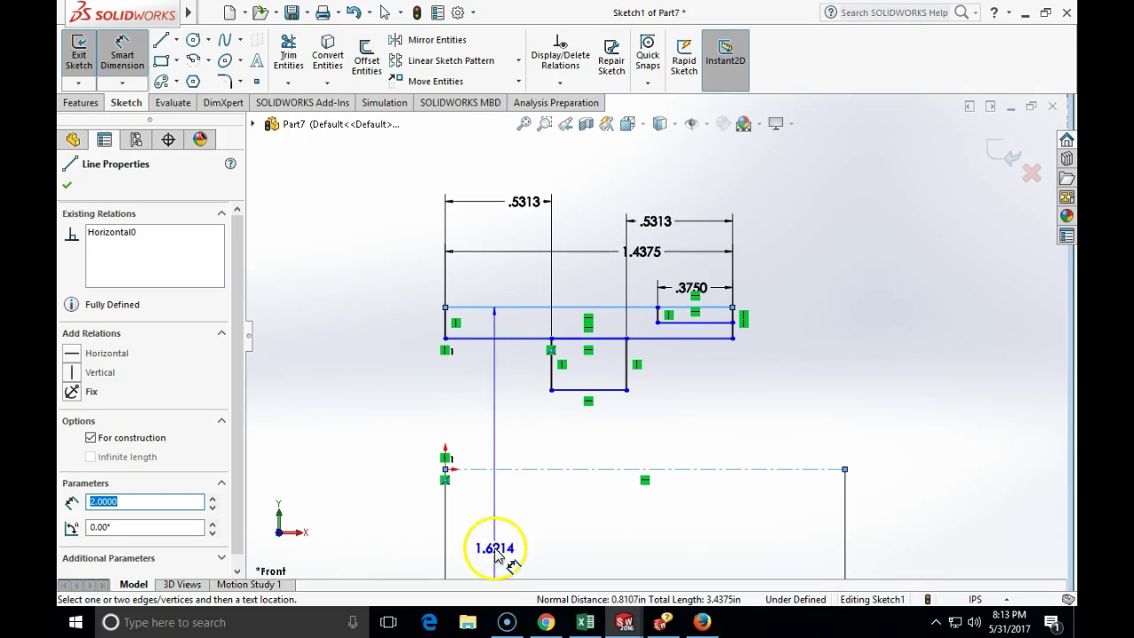
left_click(494, 535)
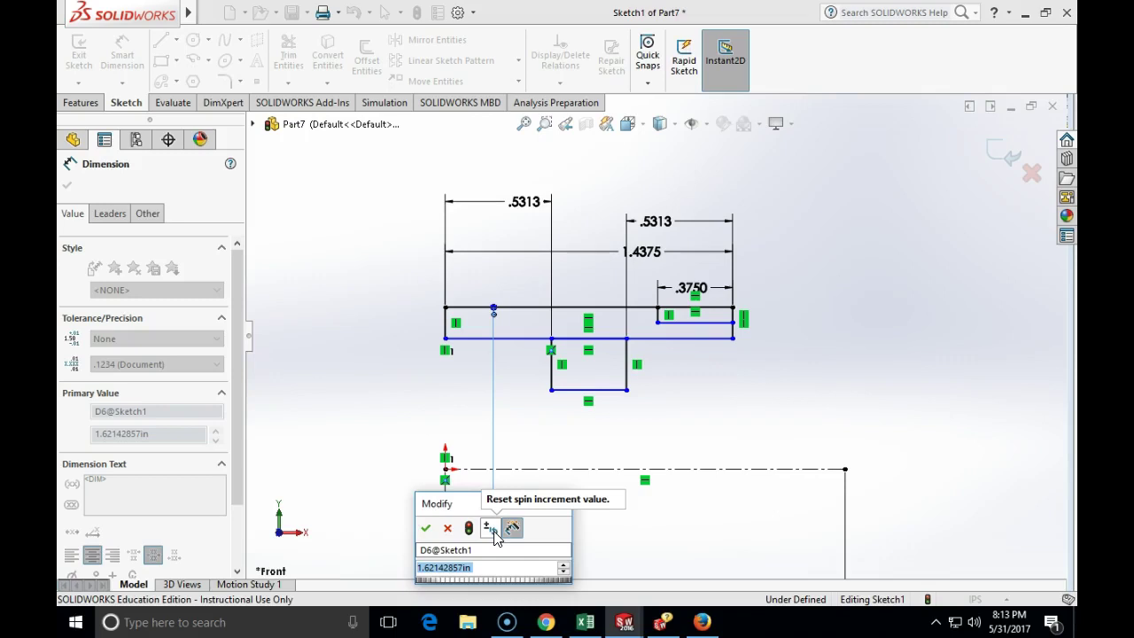
type("2.1")
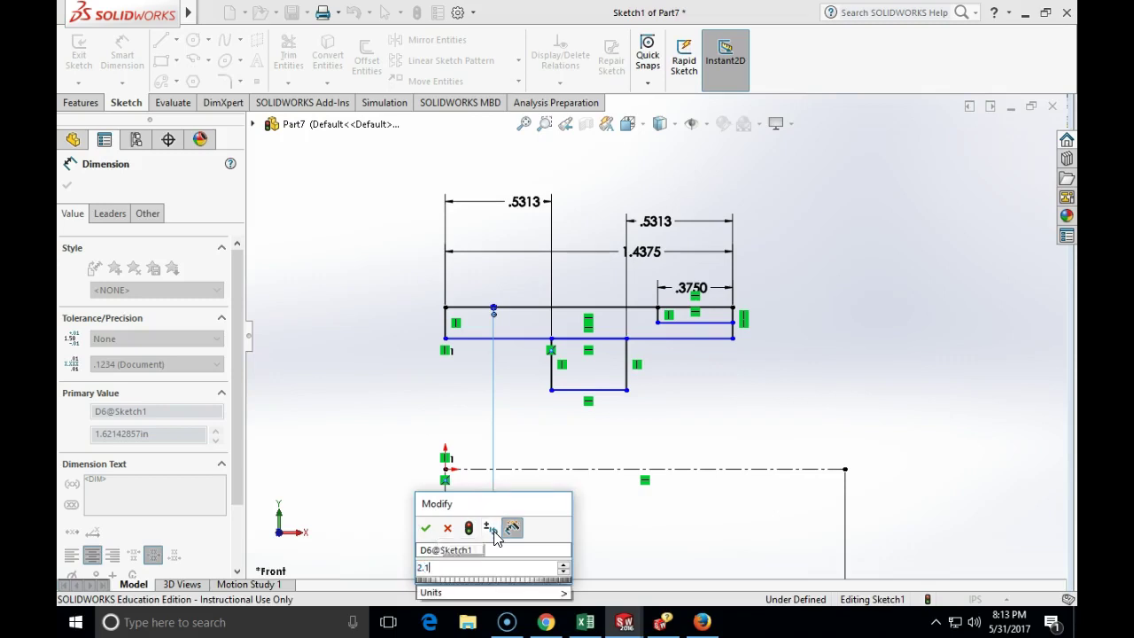
type("85")
key("Return")
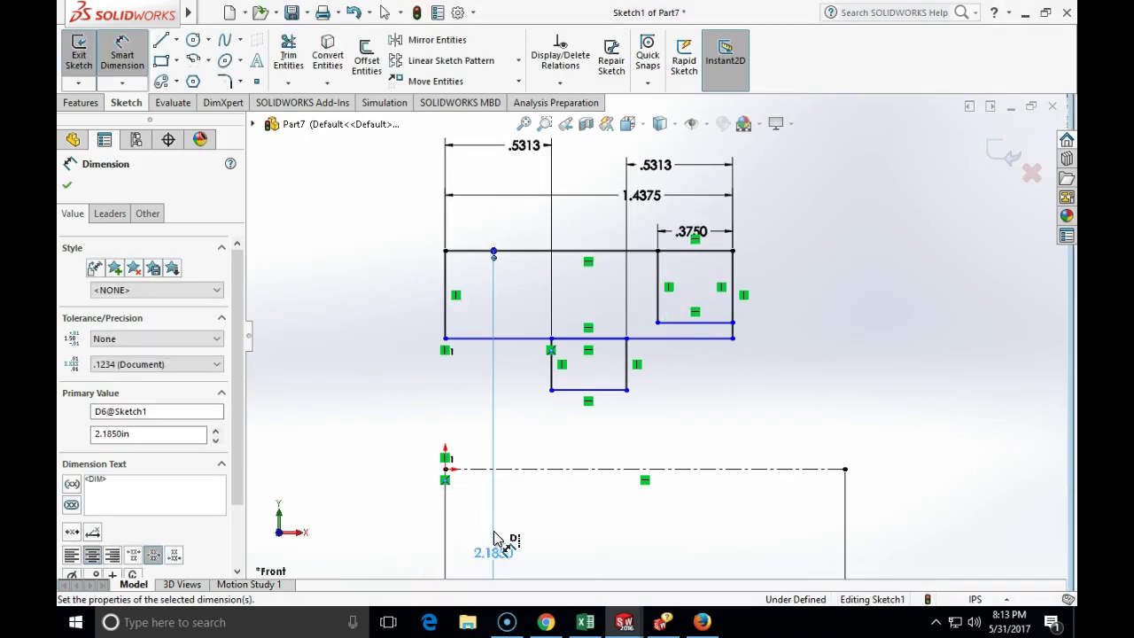
left_click(68, 185)
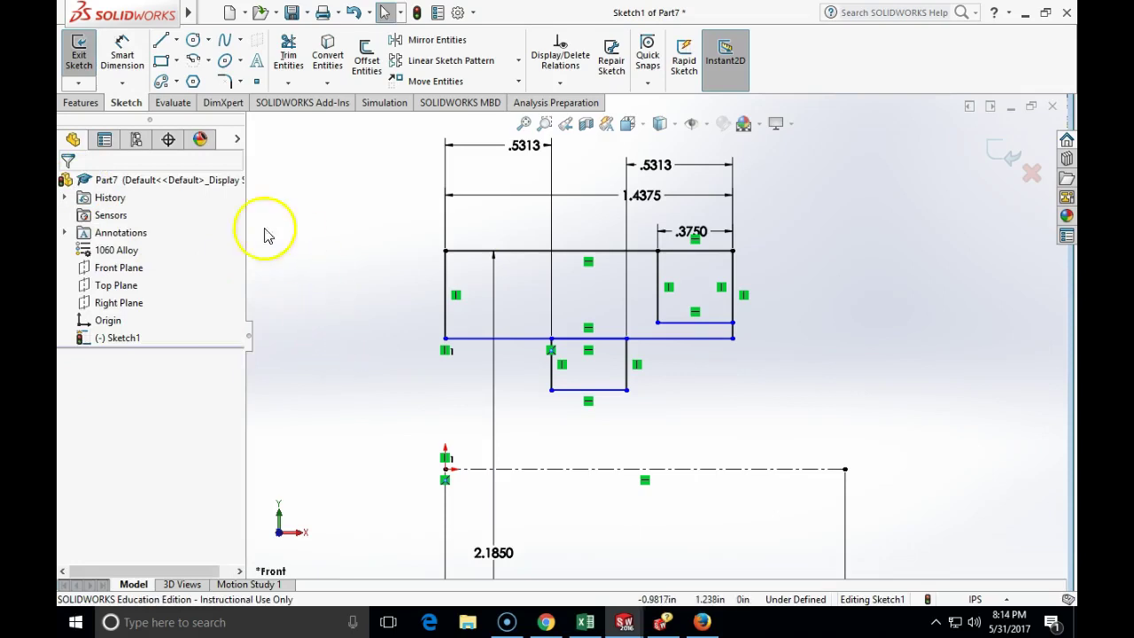
Step: Dimension the long rectangle's bottom edge as a 1.875 in diameter about the centerline
left_click(143, 67)
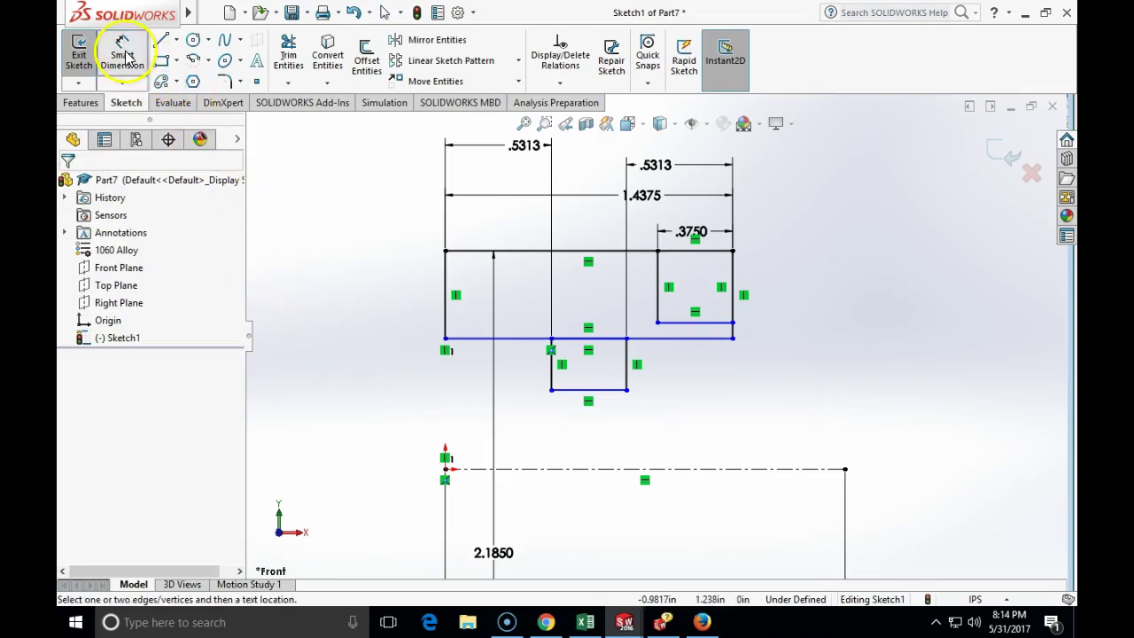
left_click(525, 338)
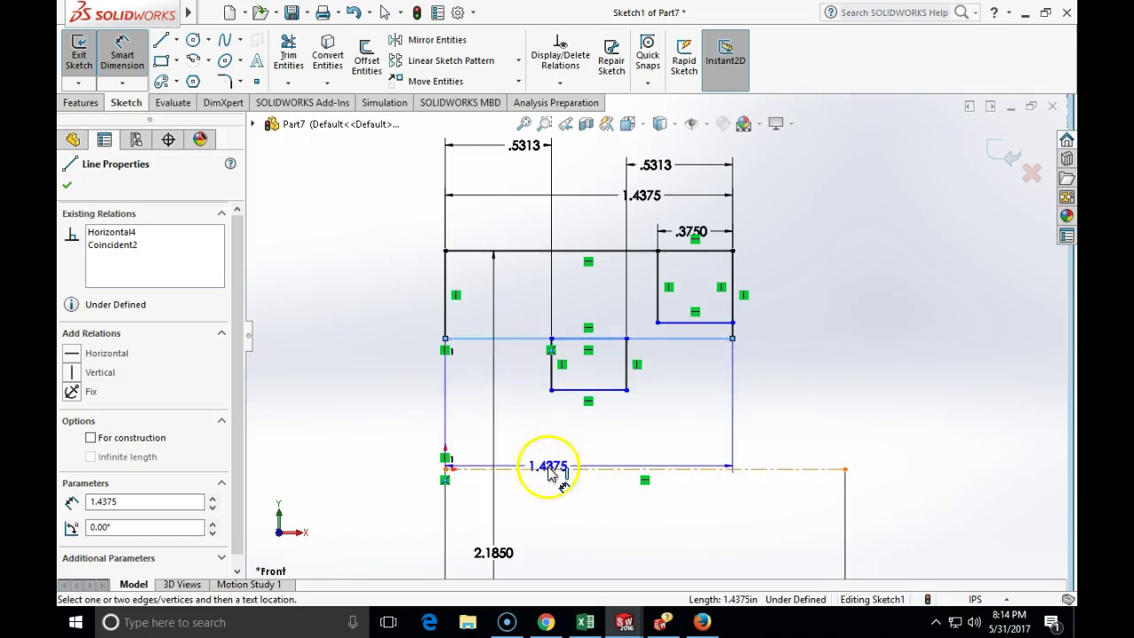
left_click(549, 469)
left_click(555, 517)
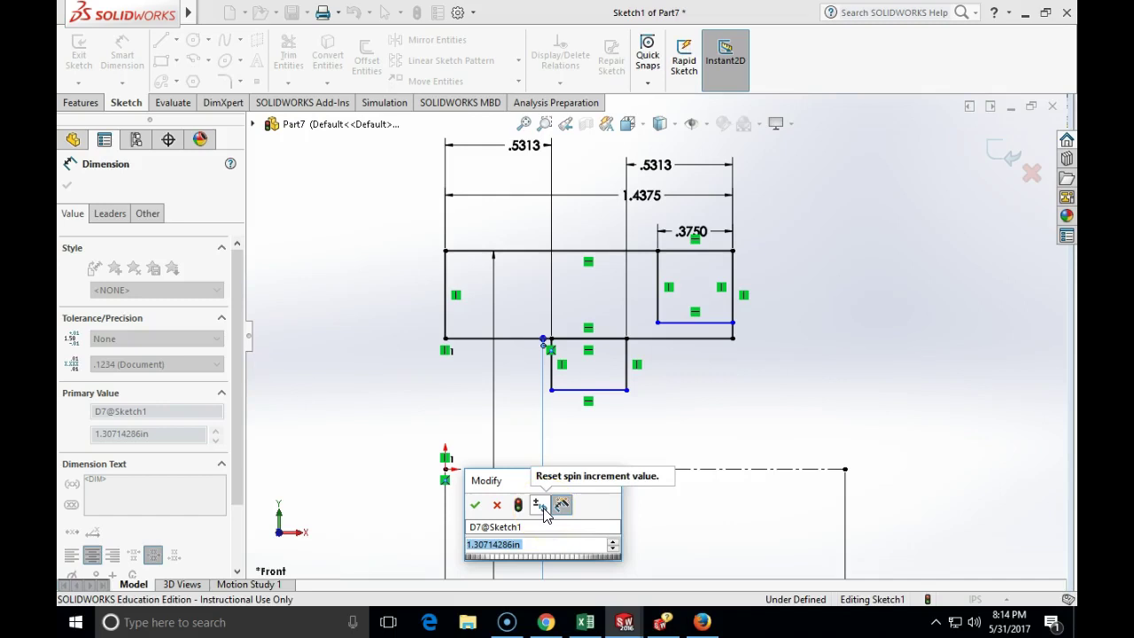
type("1.8")
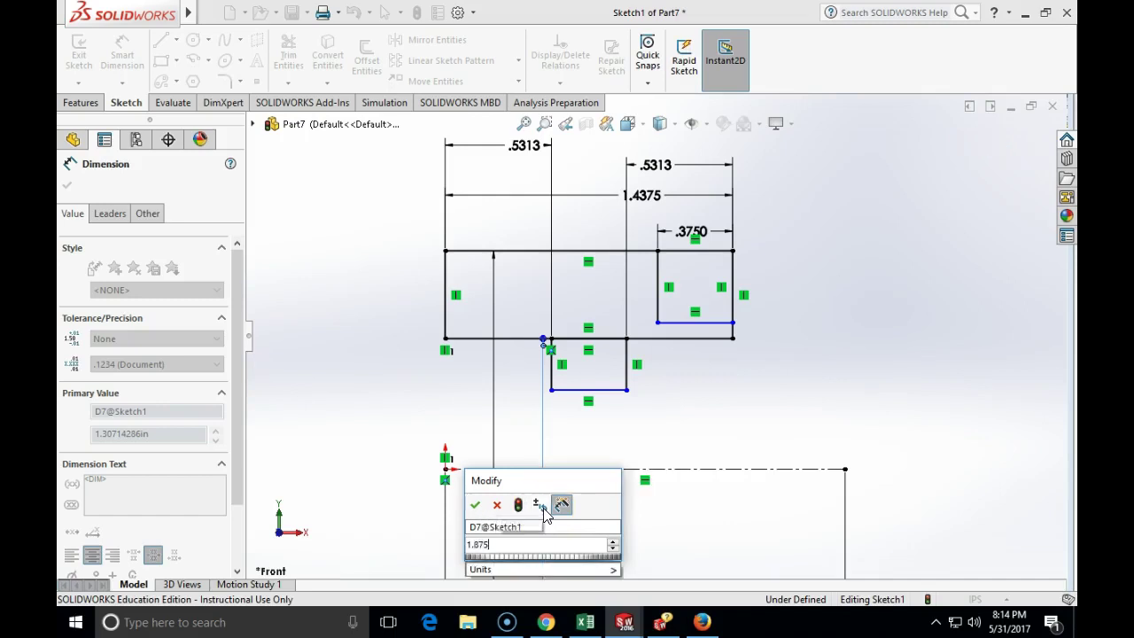
type("75")
key("Return")
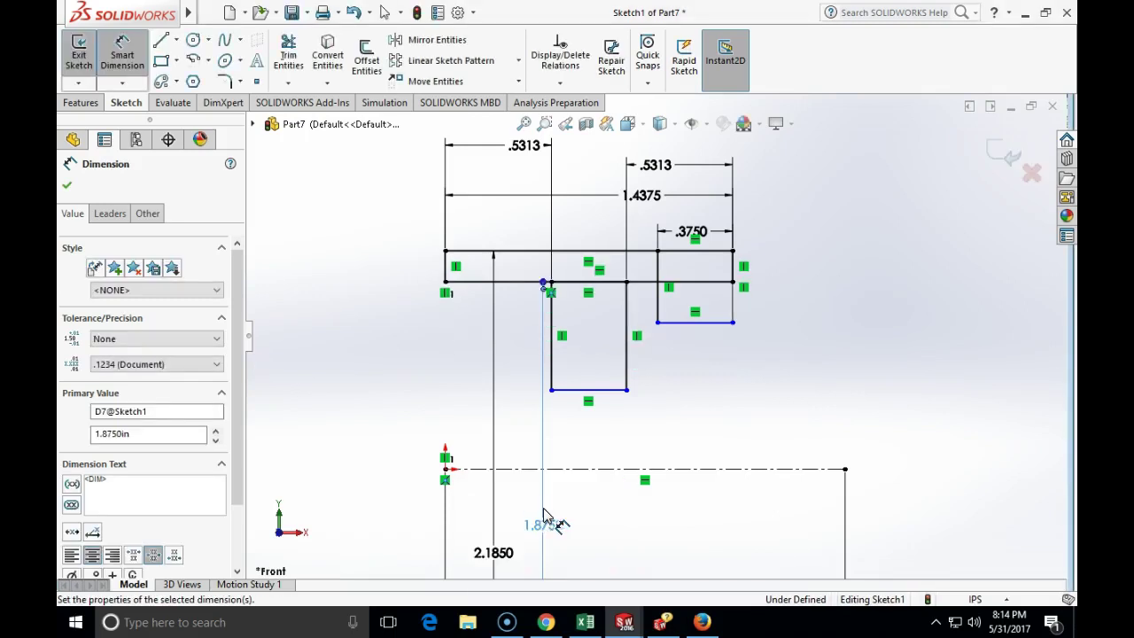
Step: Dimension the lower rectangle's bottom edge as a .869 in diameter about the centerline
left_click(71, 186)
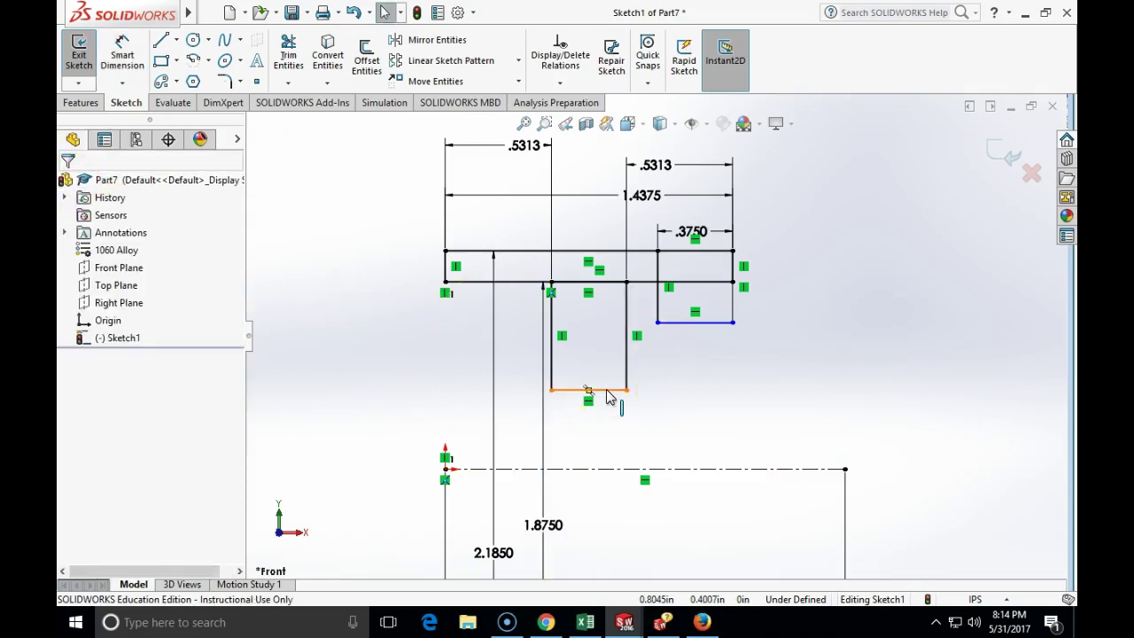
left_click(122, 56)
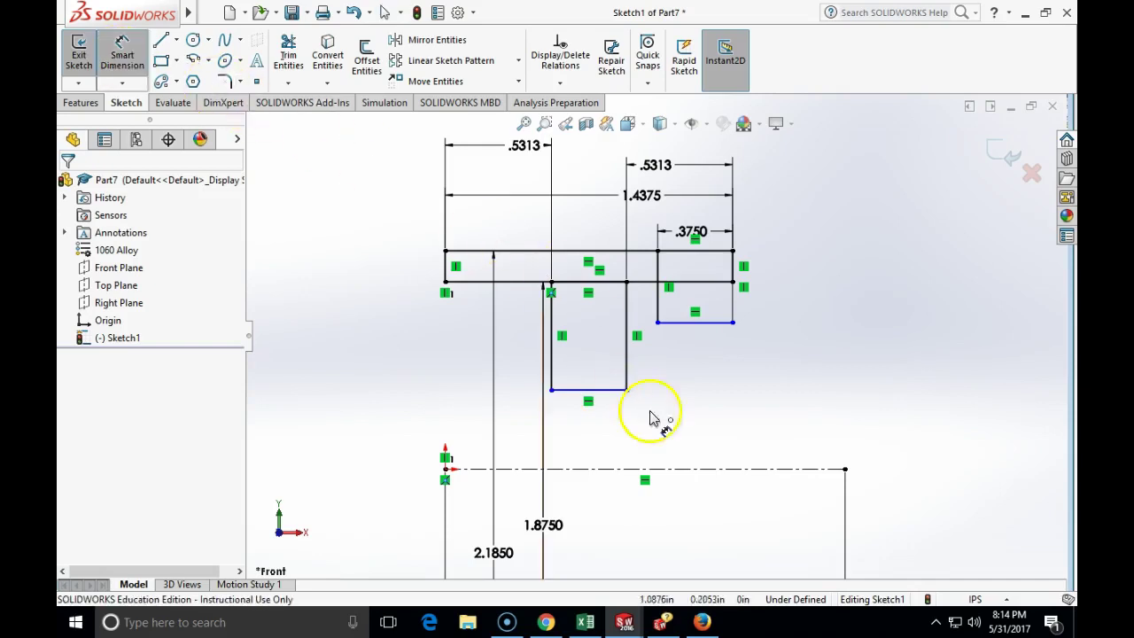
left_click(611, 391)
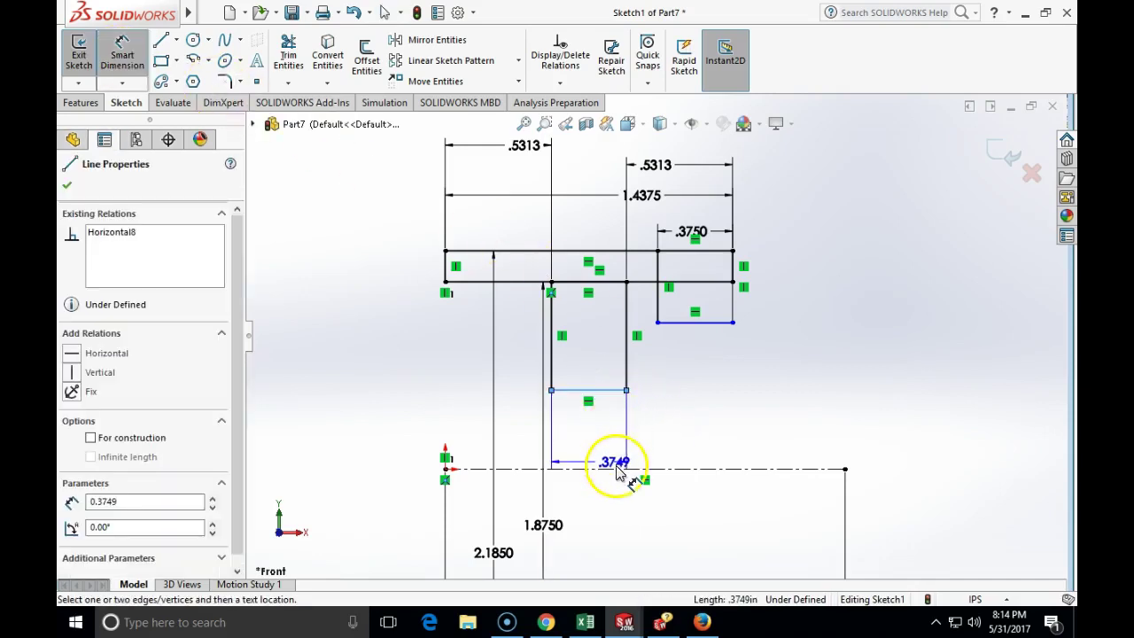
left_click(617, 470)
left_click(611, 523)
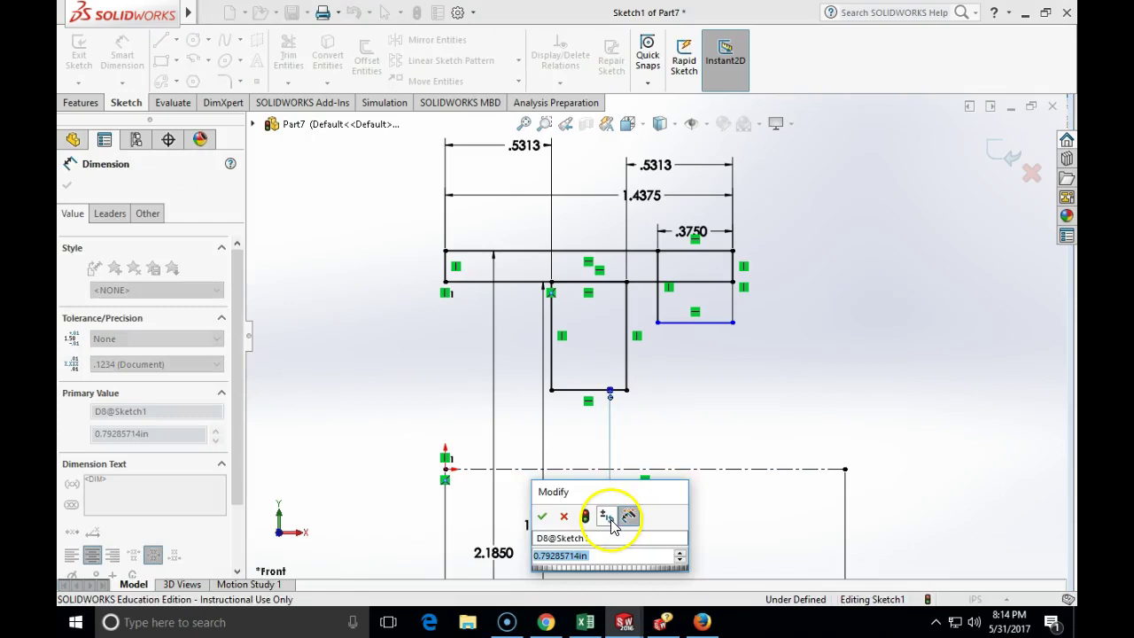
type(".86")
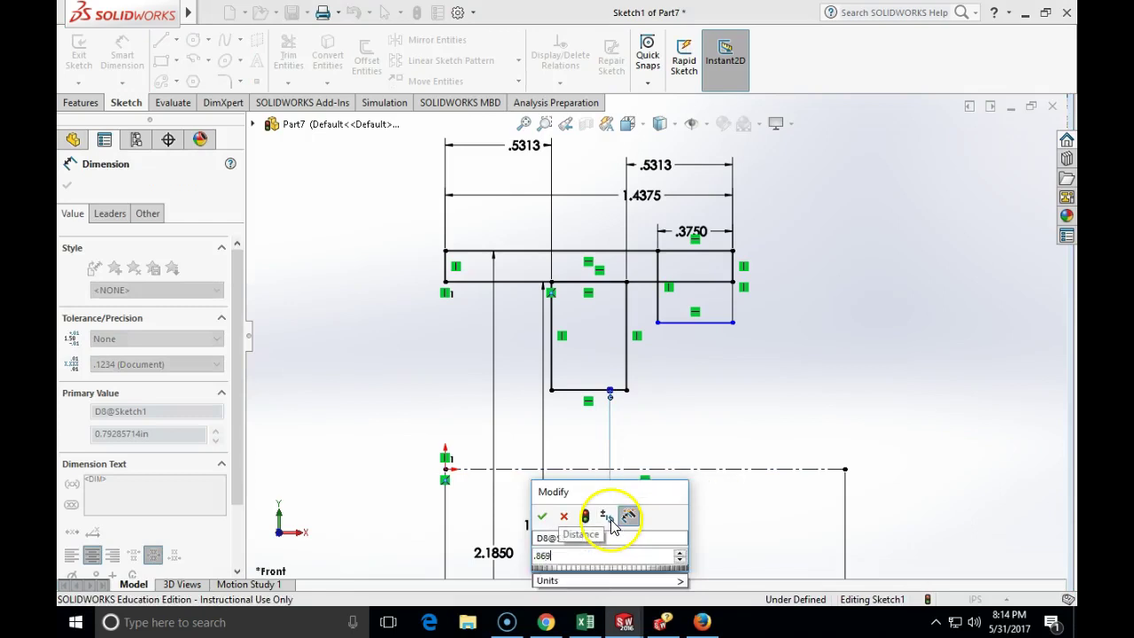
type("9")
key("Return")
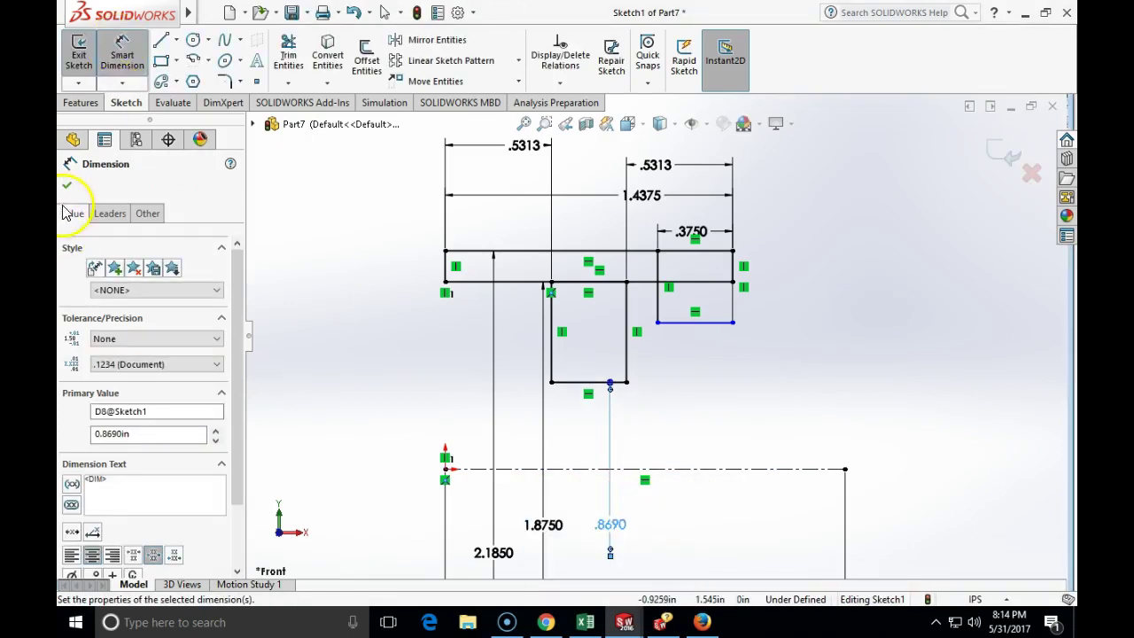
left_click(66, 186)
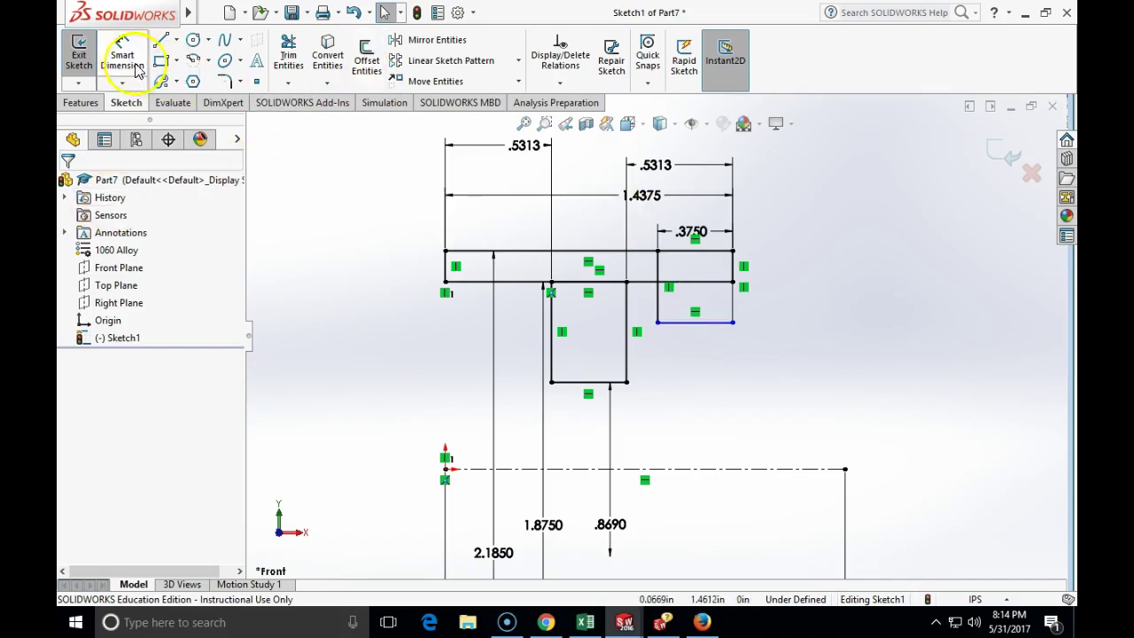
Step: Dimension the small right rectangle's bottom edge to the centerline at 2.029 in, fully defining Sketch1
left_click(124, 59)
left_click(700, 323)
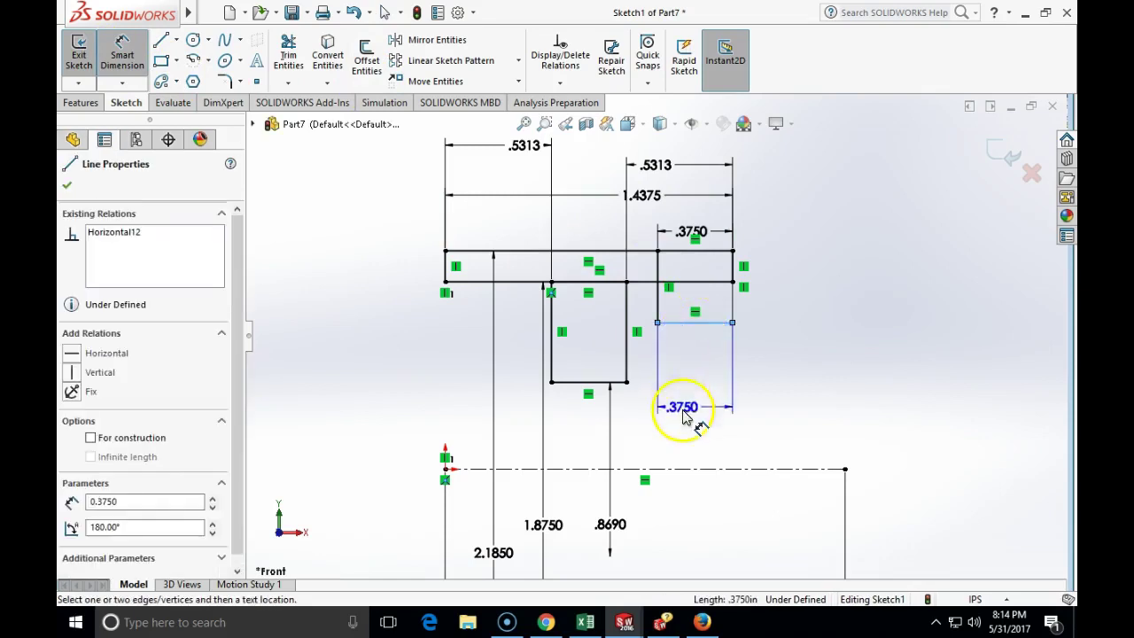
left_click(688, 468)
left_click(696, 509)
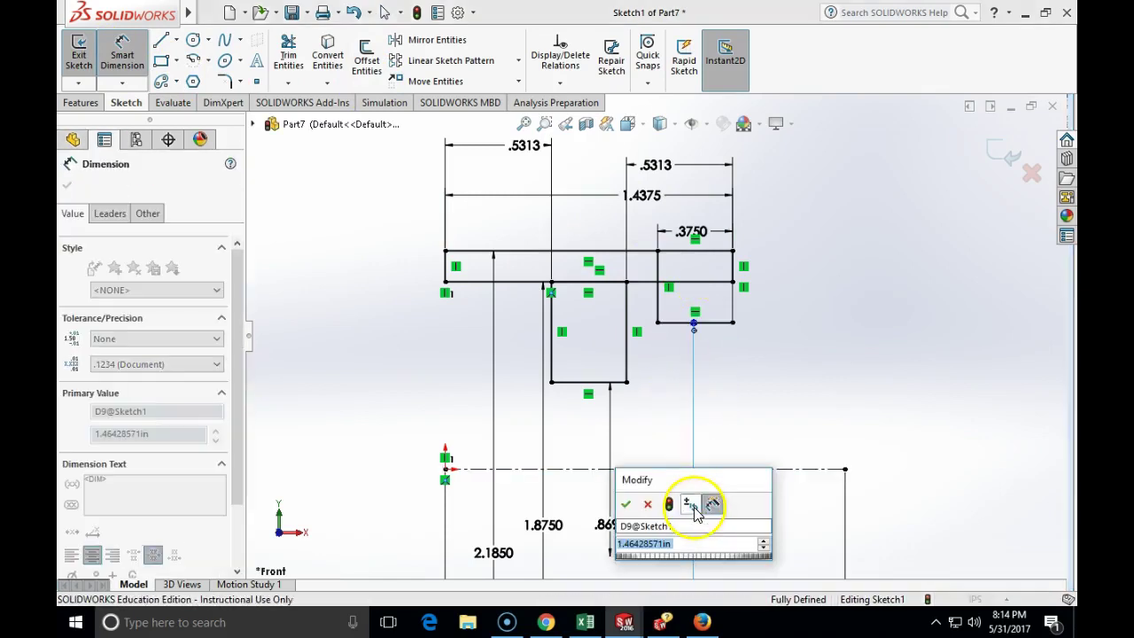
type("2")
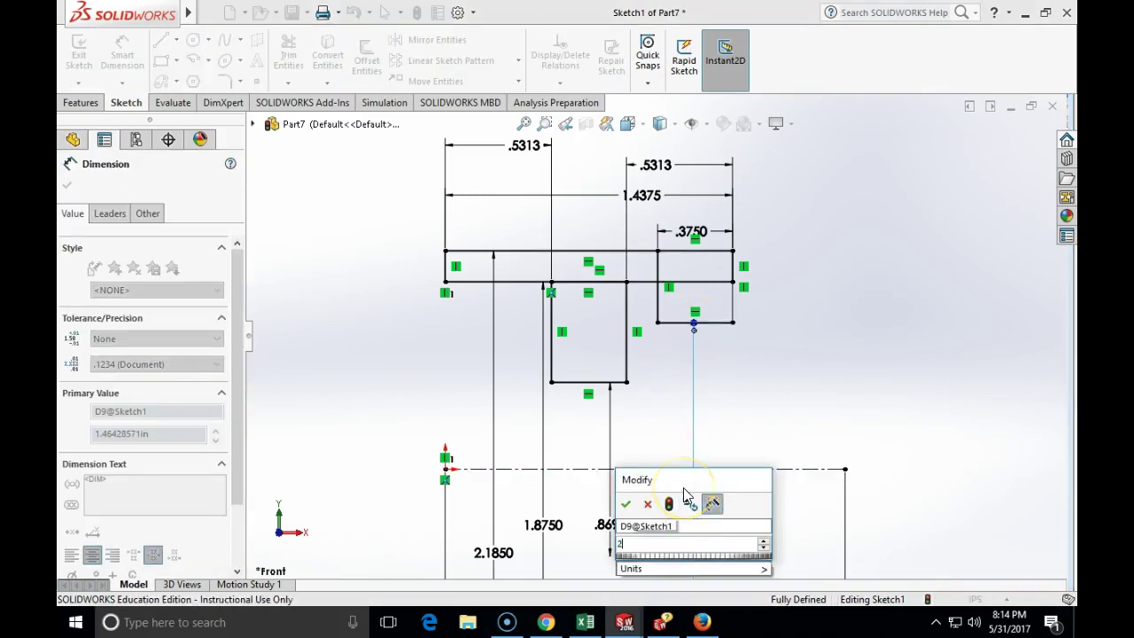
type(".029")
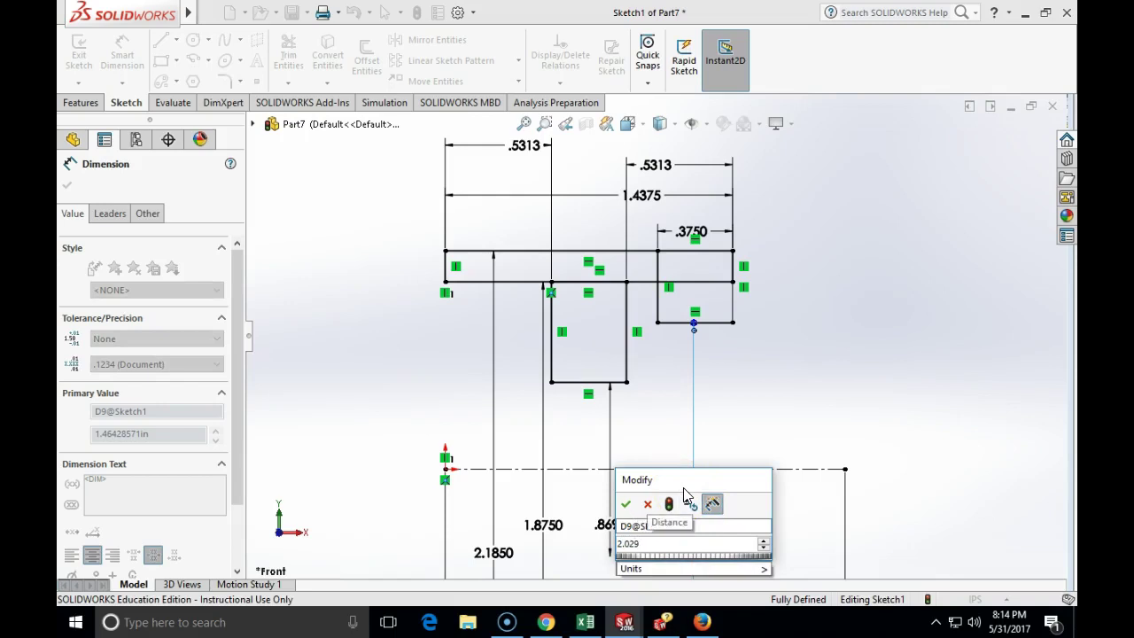
key("Return")
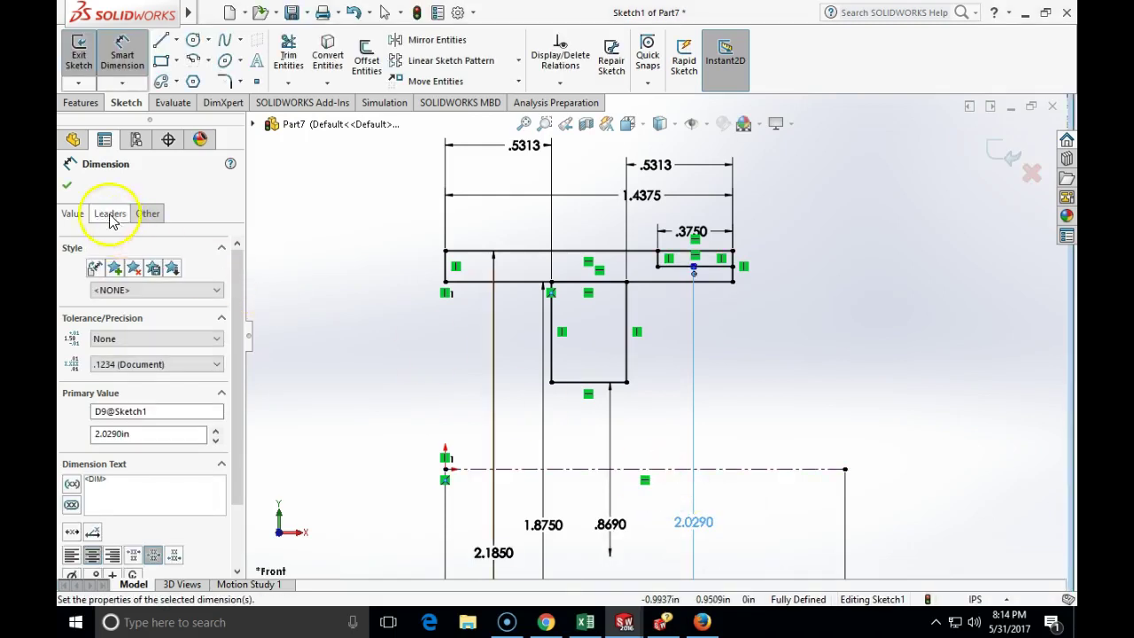
left_click(66, 185)
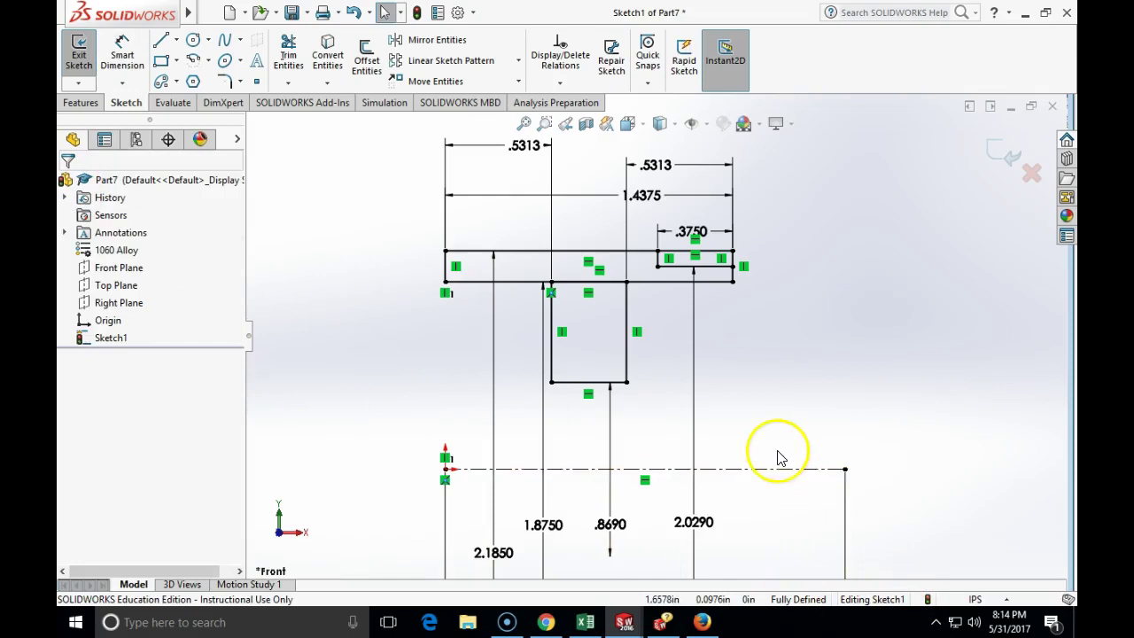
scroll(780, 457, "up", 4)
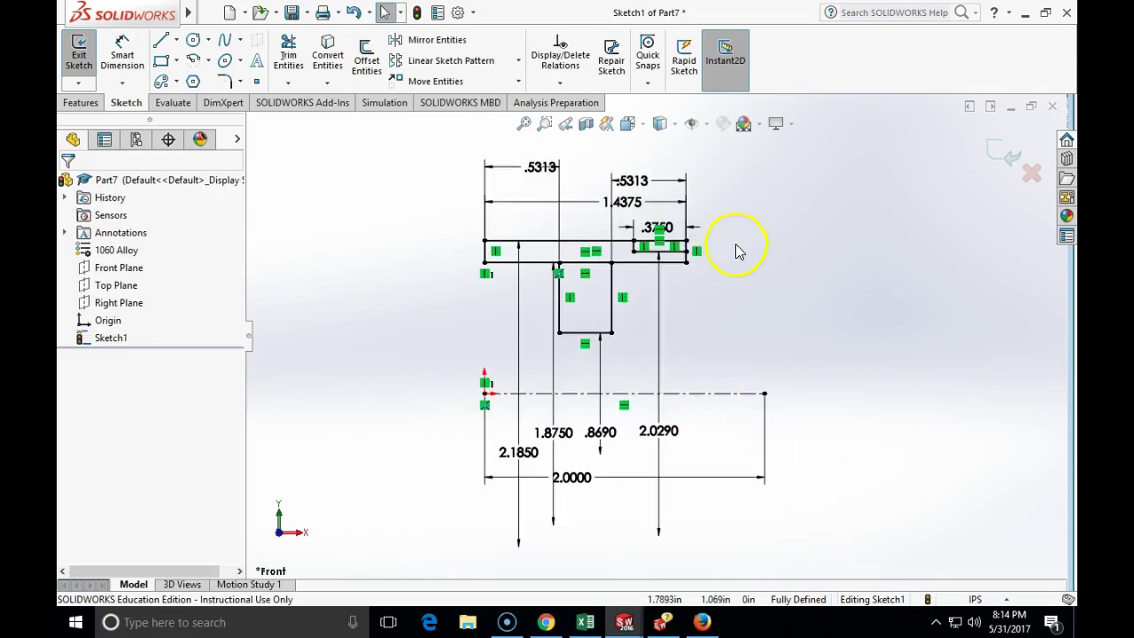
Step: Exit the sketch and start a Revolved Boss/Base feature
left_click(1009, 157)
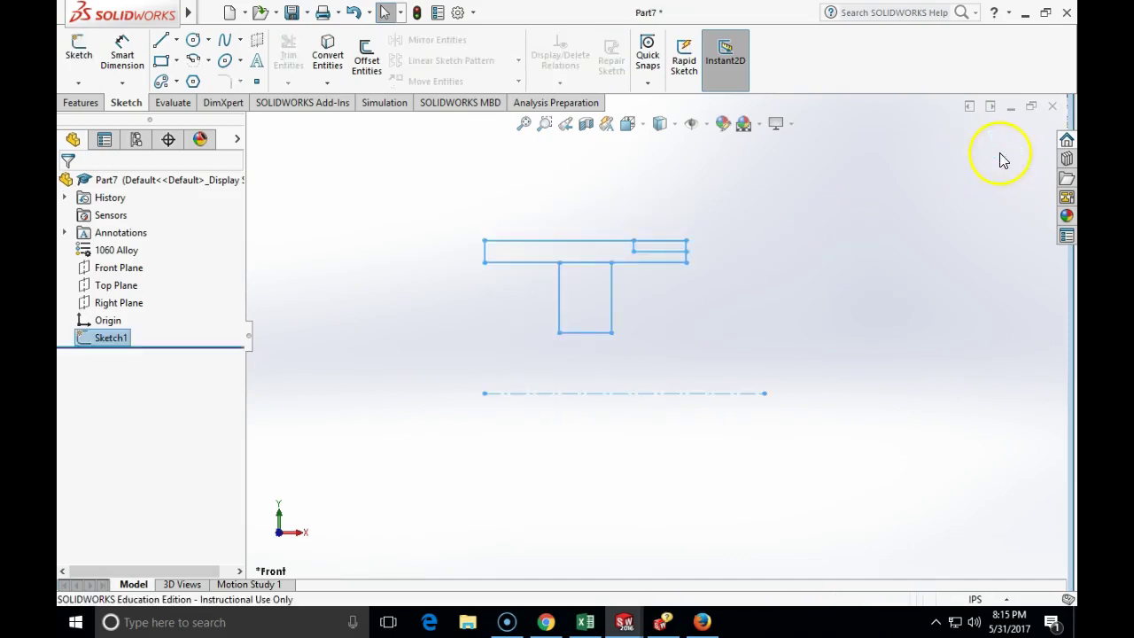
left_click(83, 104)
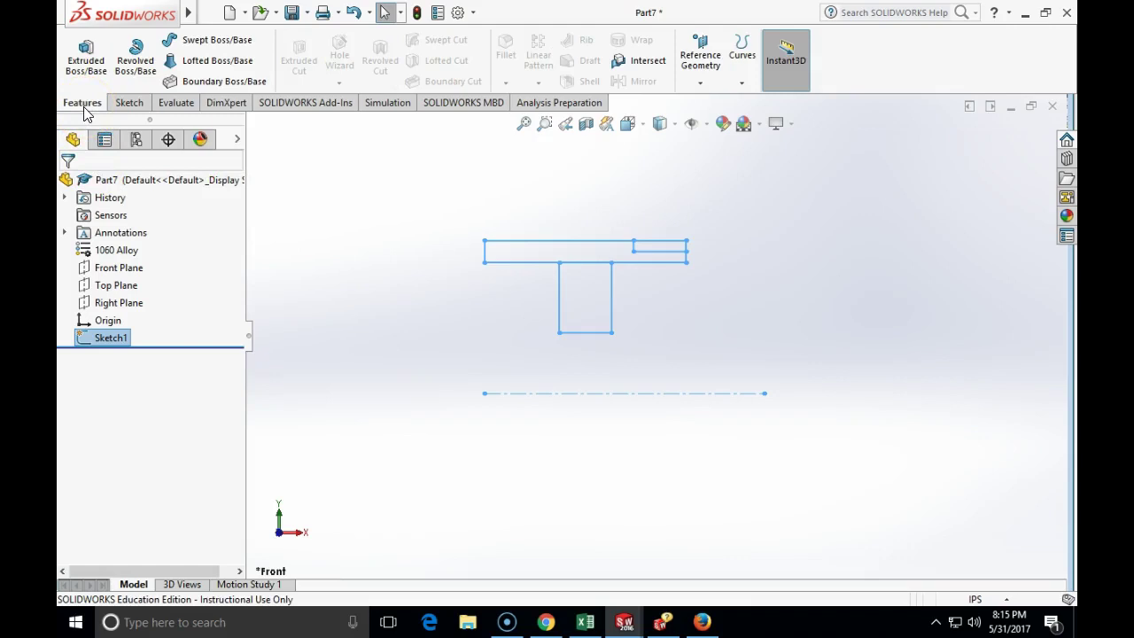
left_click(135, 60)
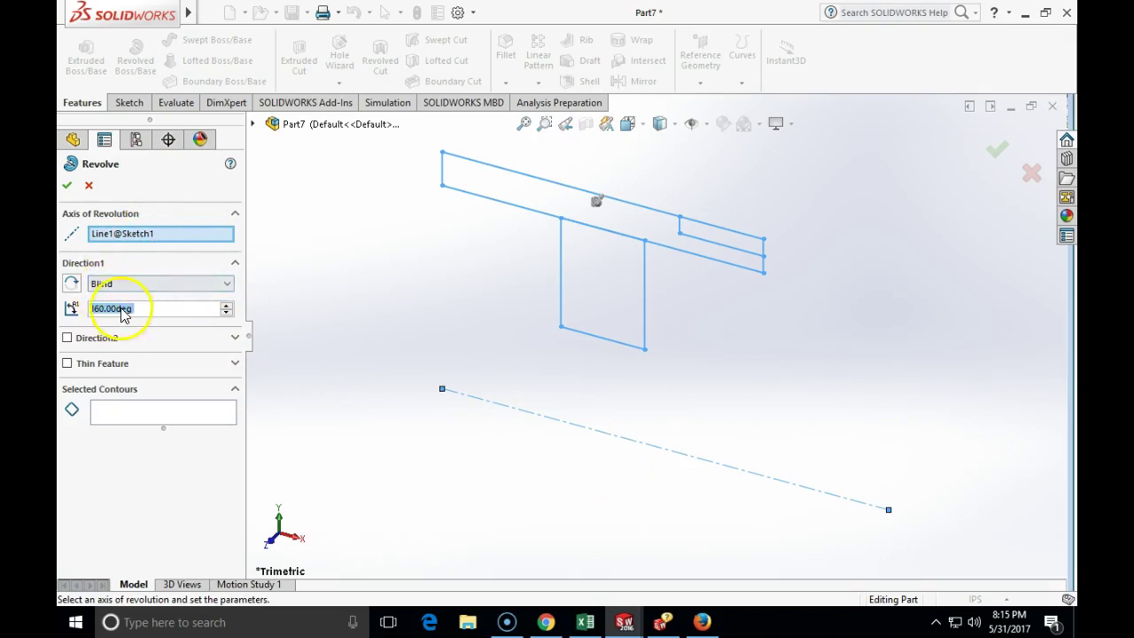
Step: Revolve the top and middle rectangle regions 360° about the centerline into Revolve1
left_click(126, 419)
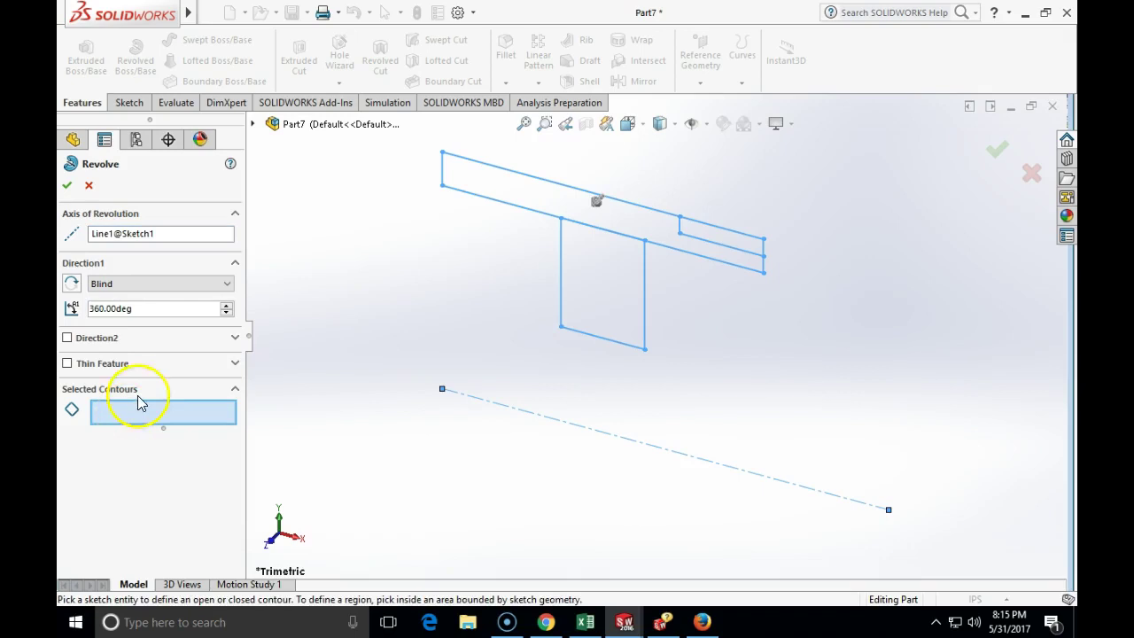
left_click(488, 186)
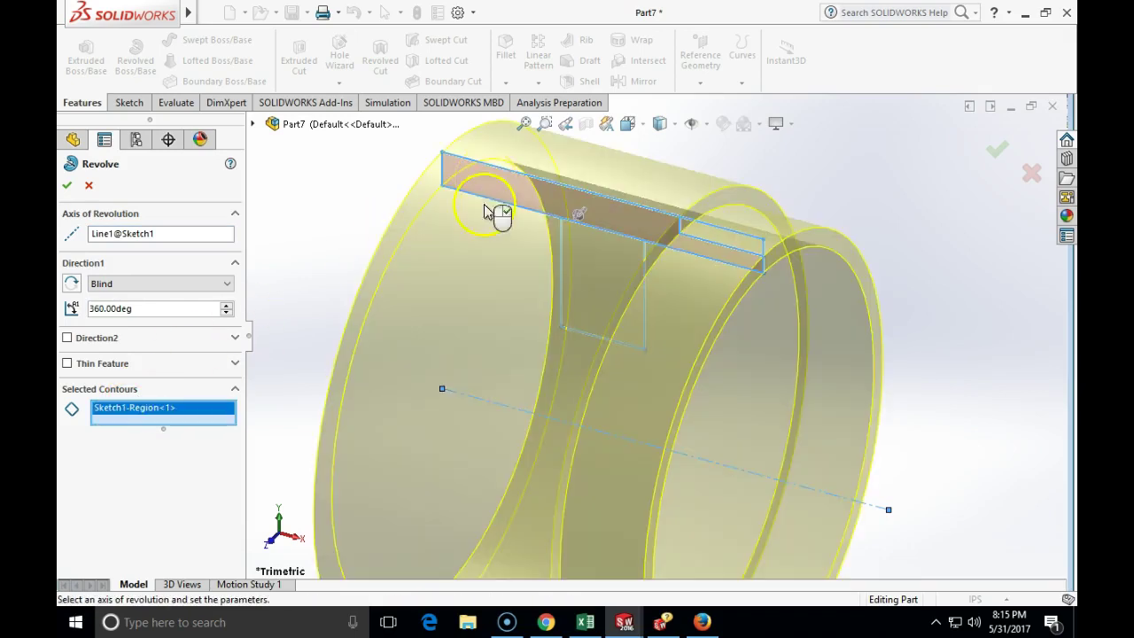
left_click(606, 270)
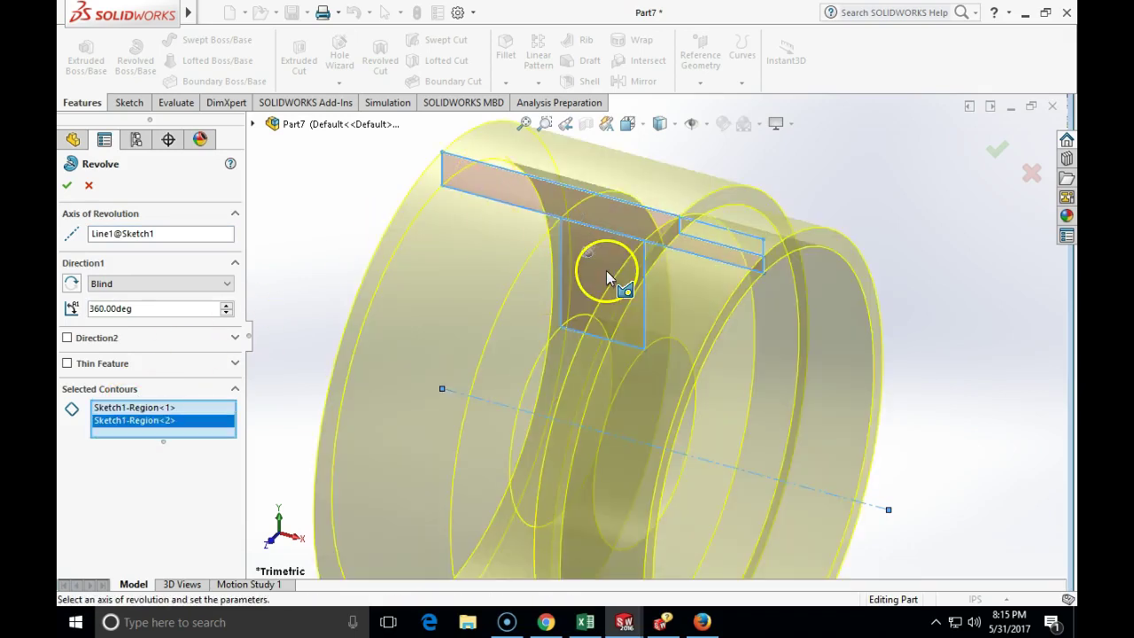
left_click(67, 187)
middle_click_drag(492, 315, 532, 372)
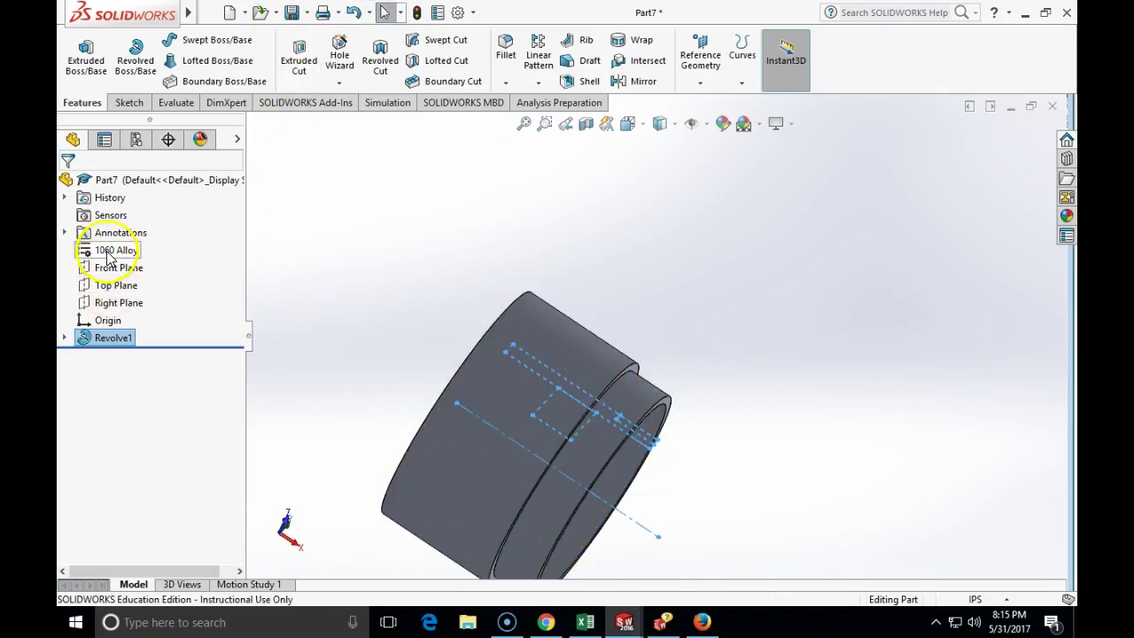
mouse_move(182, 16)
left_click(377, 12)
mouse_move(337, 16)
mouse_move(374, 453)
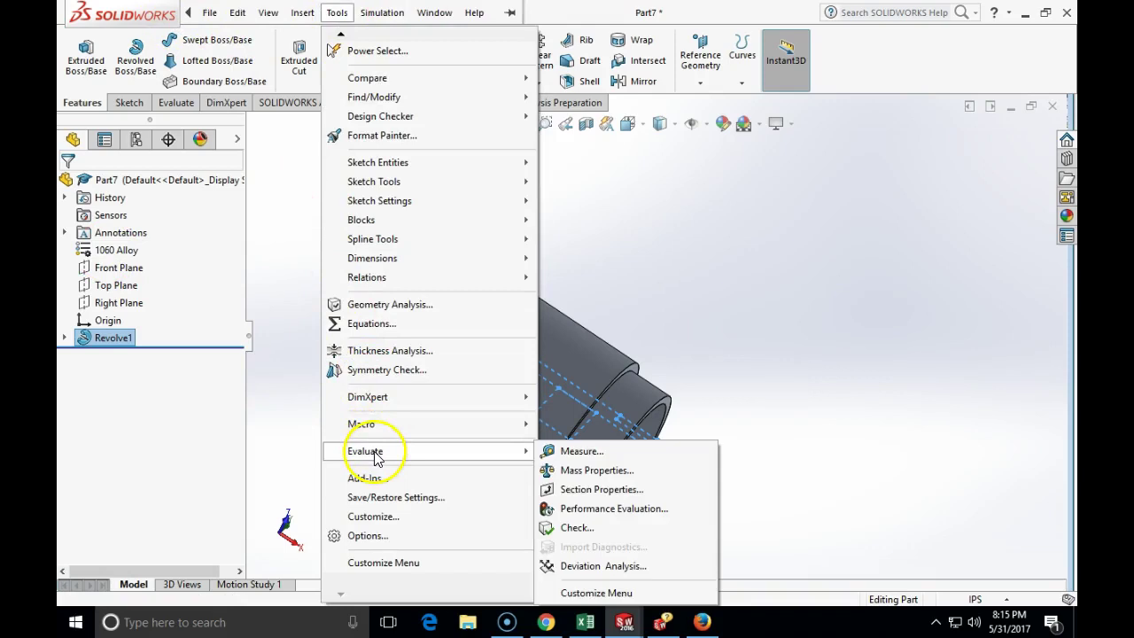
left_click(570, 472)
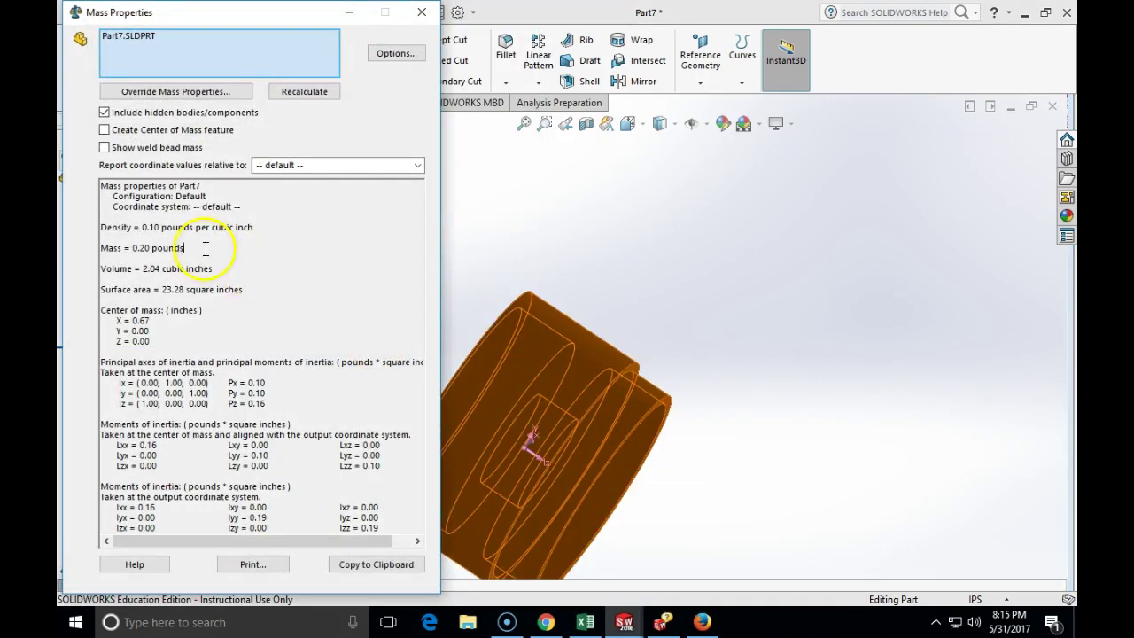
left_click_drag(204, 249, 156, 256)
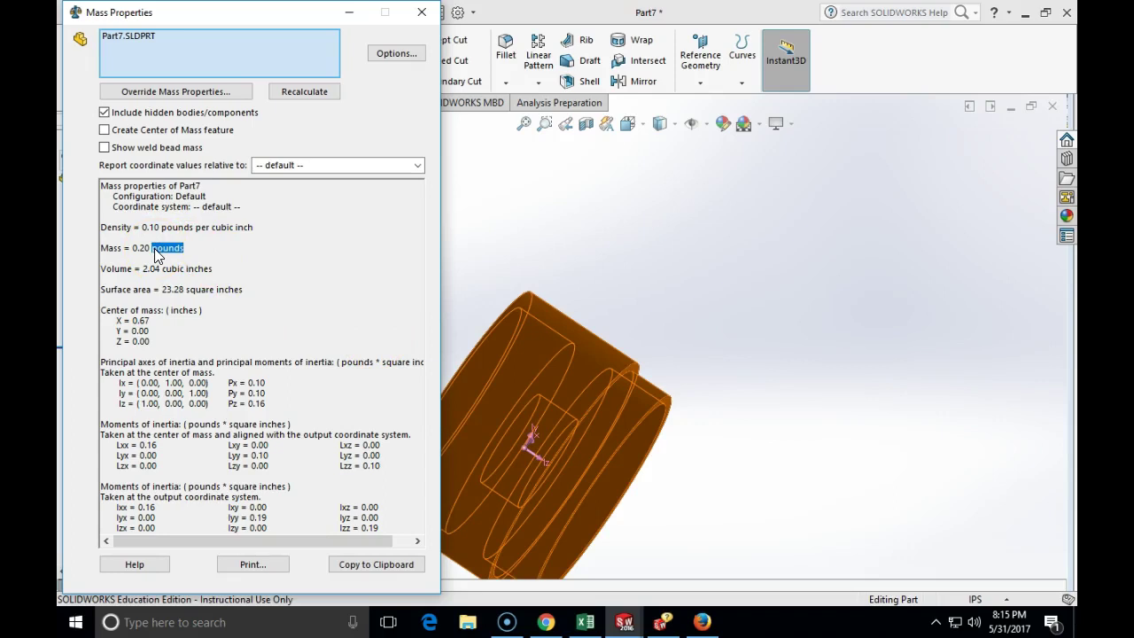
left_click(422, 11)
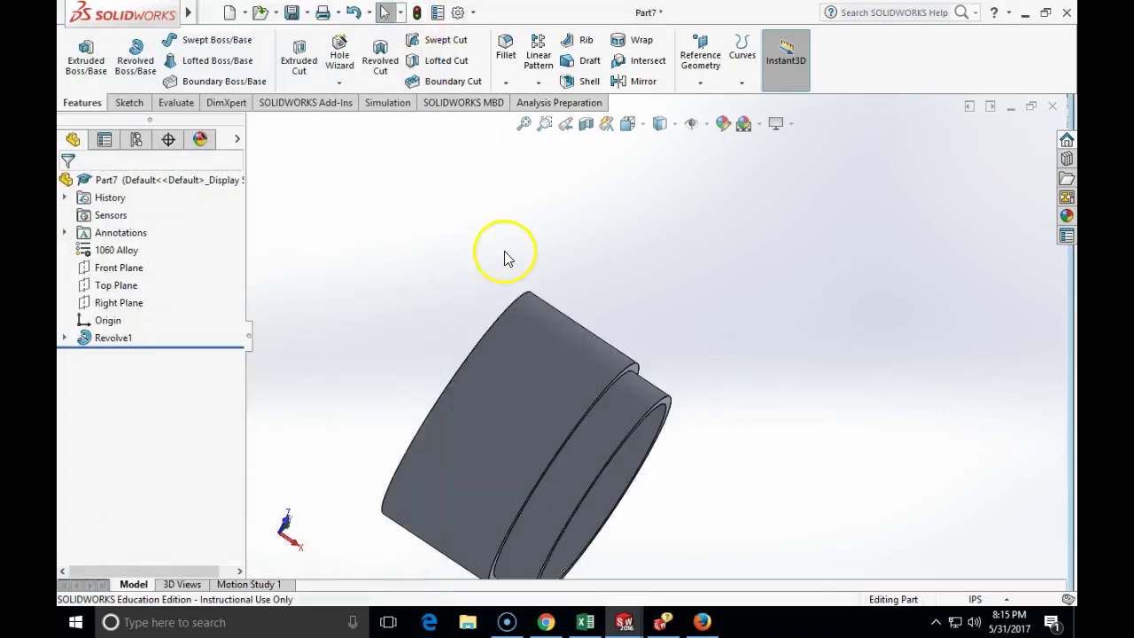
middle_click_drag(504, 256, 537, 399)
scroll(514, 380, "up", 3)
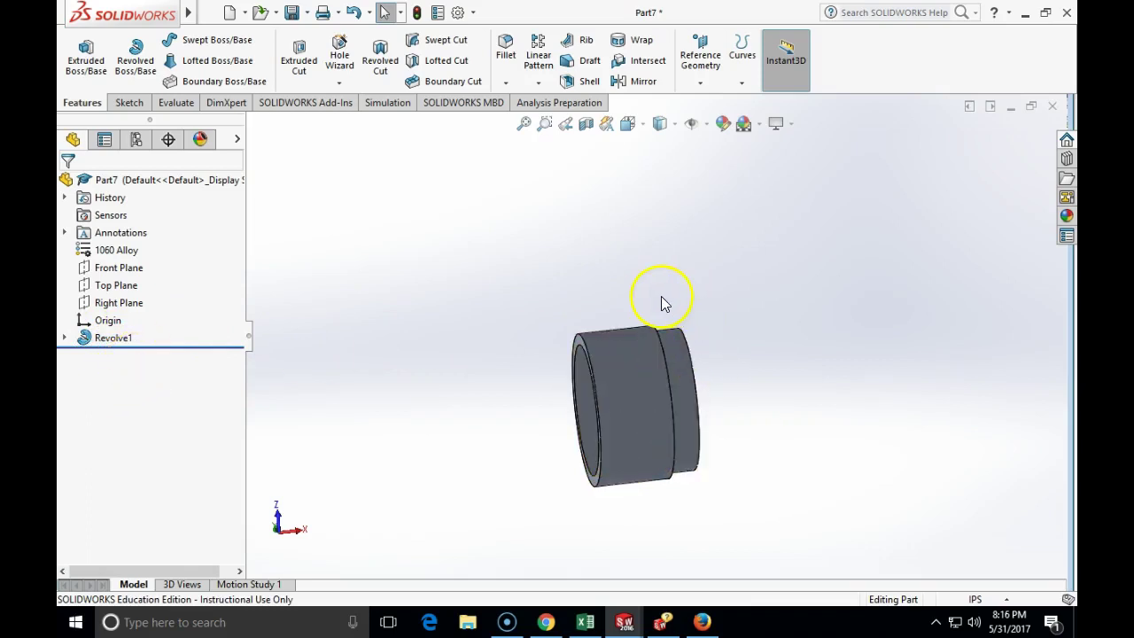
mouse_move(627, 417)
middle_mouse_down()
mouse_move(673, 354)
mouse_move(633, 342)
mouse_move(637, 421)
middle_mouse_up()
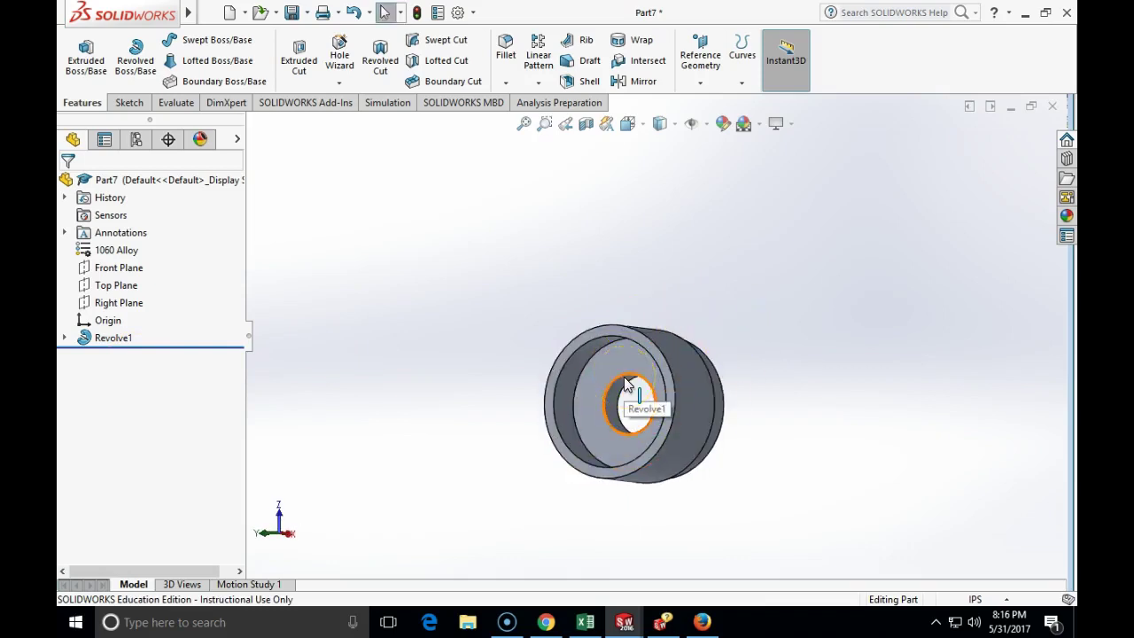
left_click(64, 338)
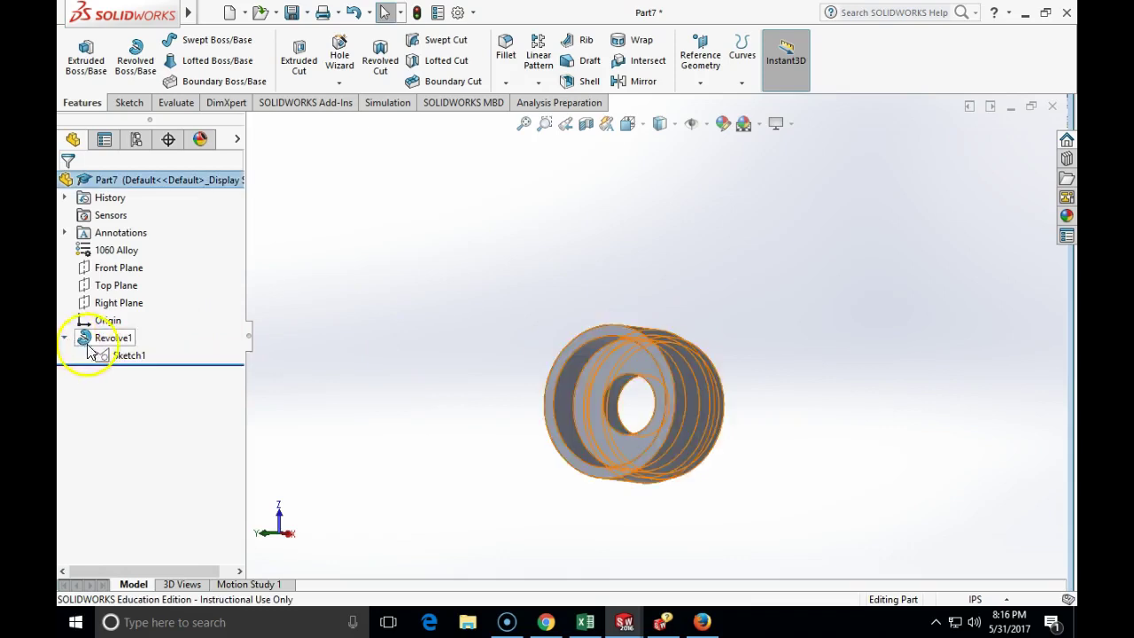
right_click(120, 355)
left_click(123, 310)
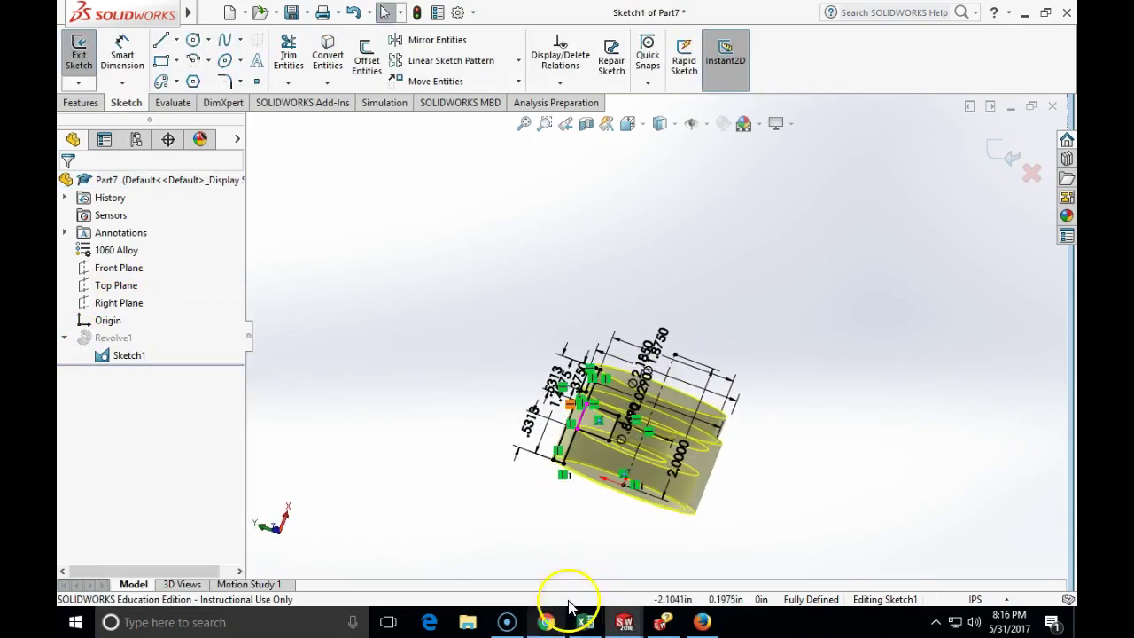
left_click(1004, 158)
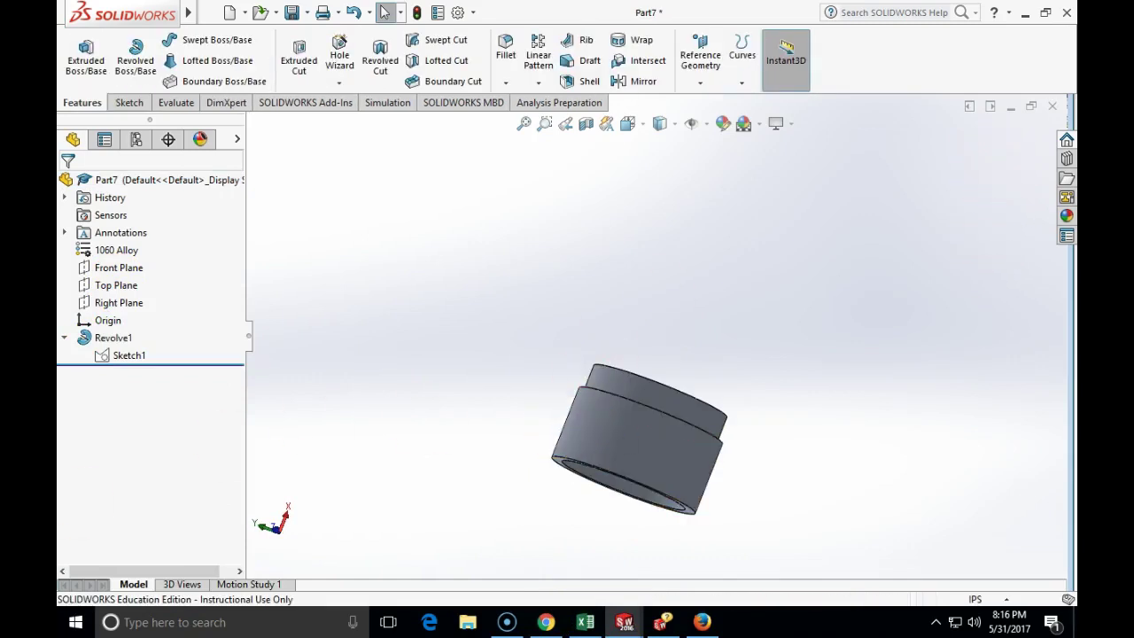